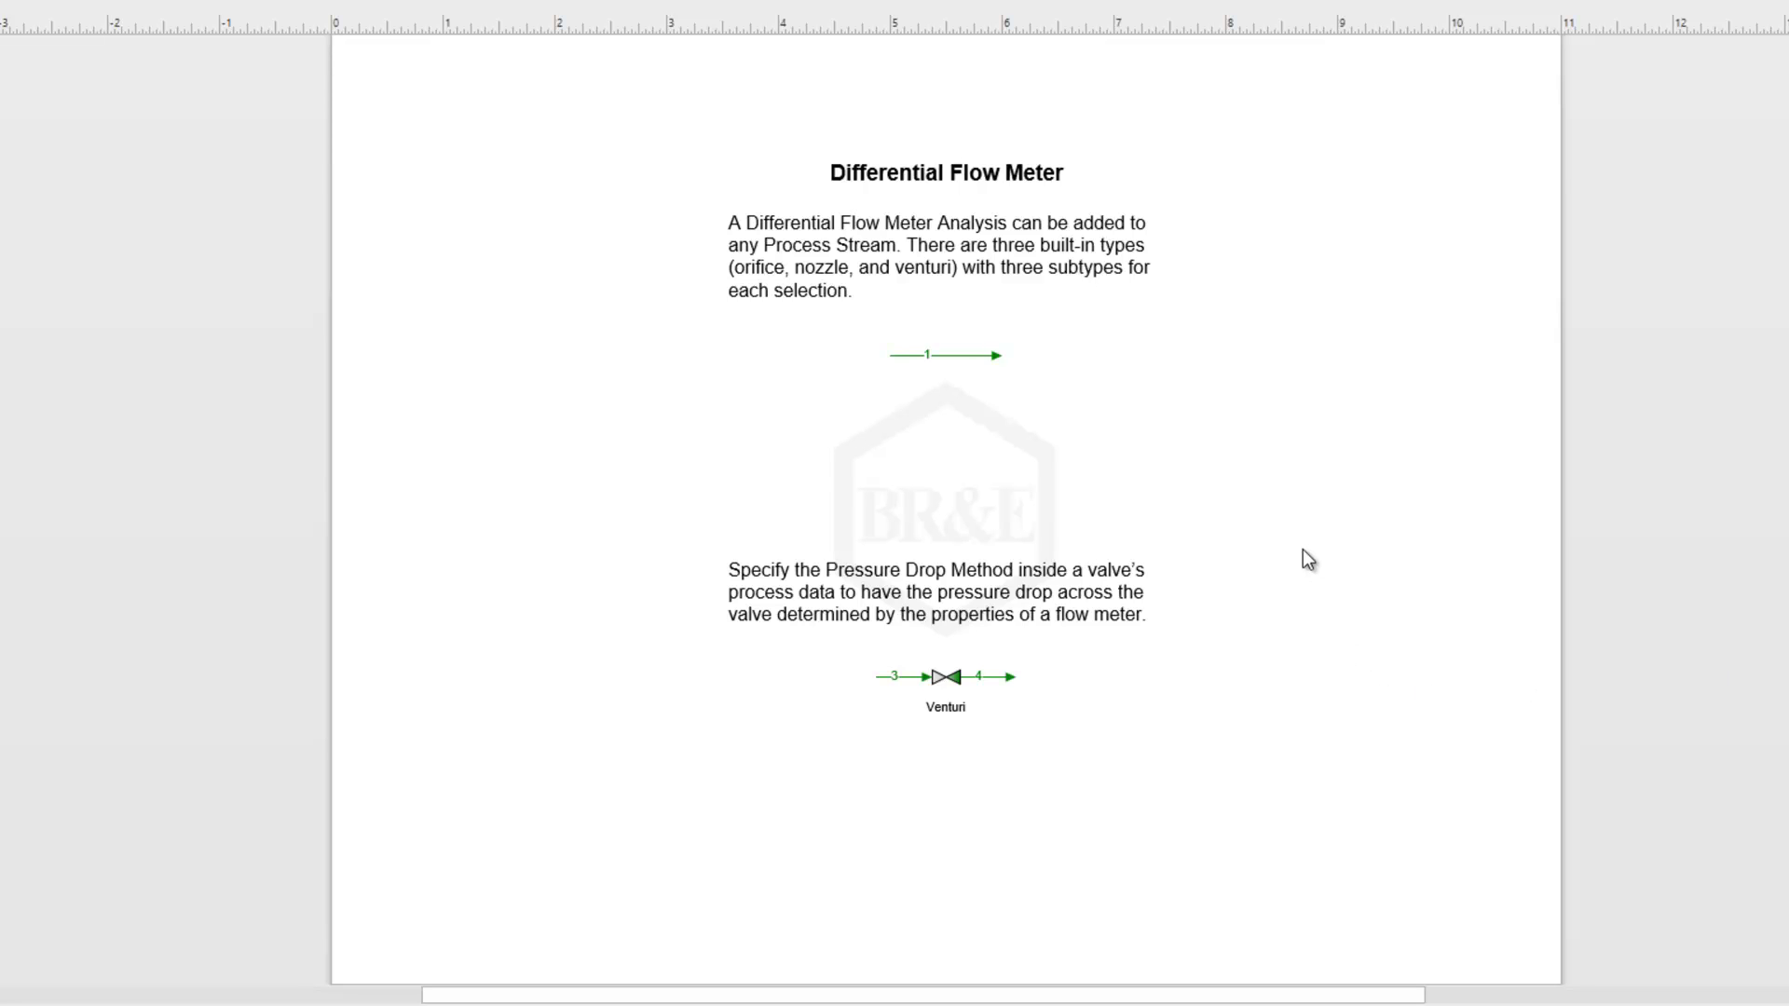
# - From stream 1's properties, add a Differential Pressure Flow Meter analysis named Flow Meter 1
pyautogui.doubleClick(966, 361)
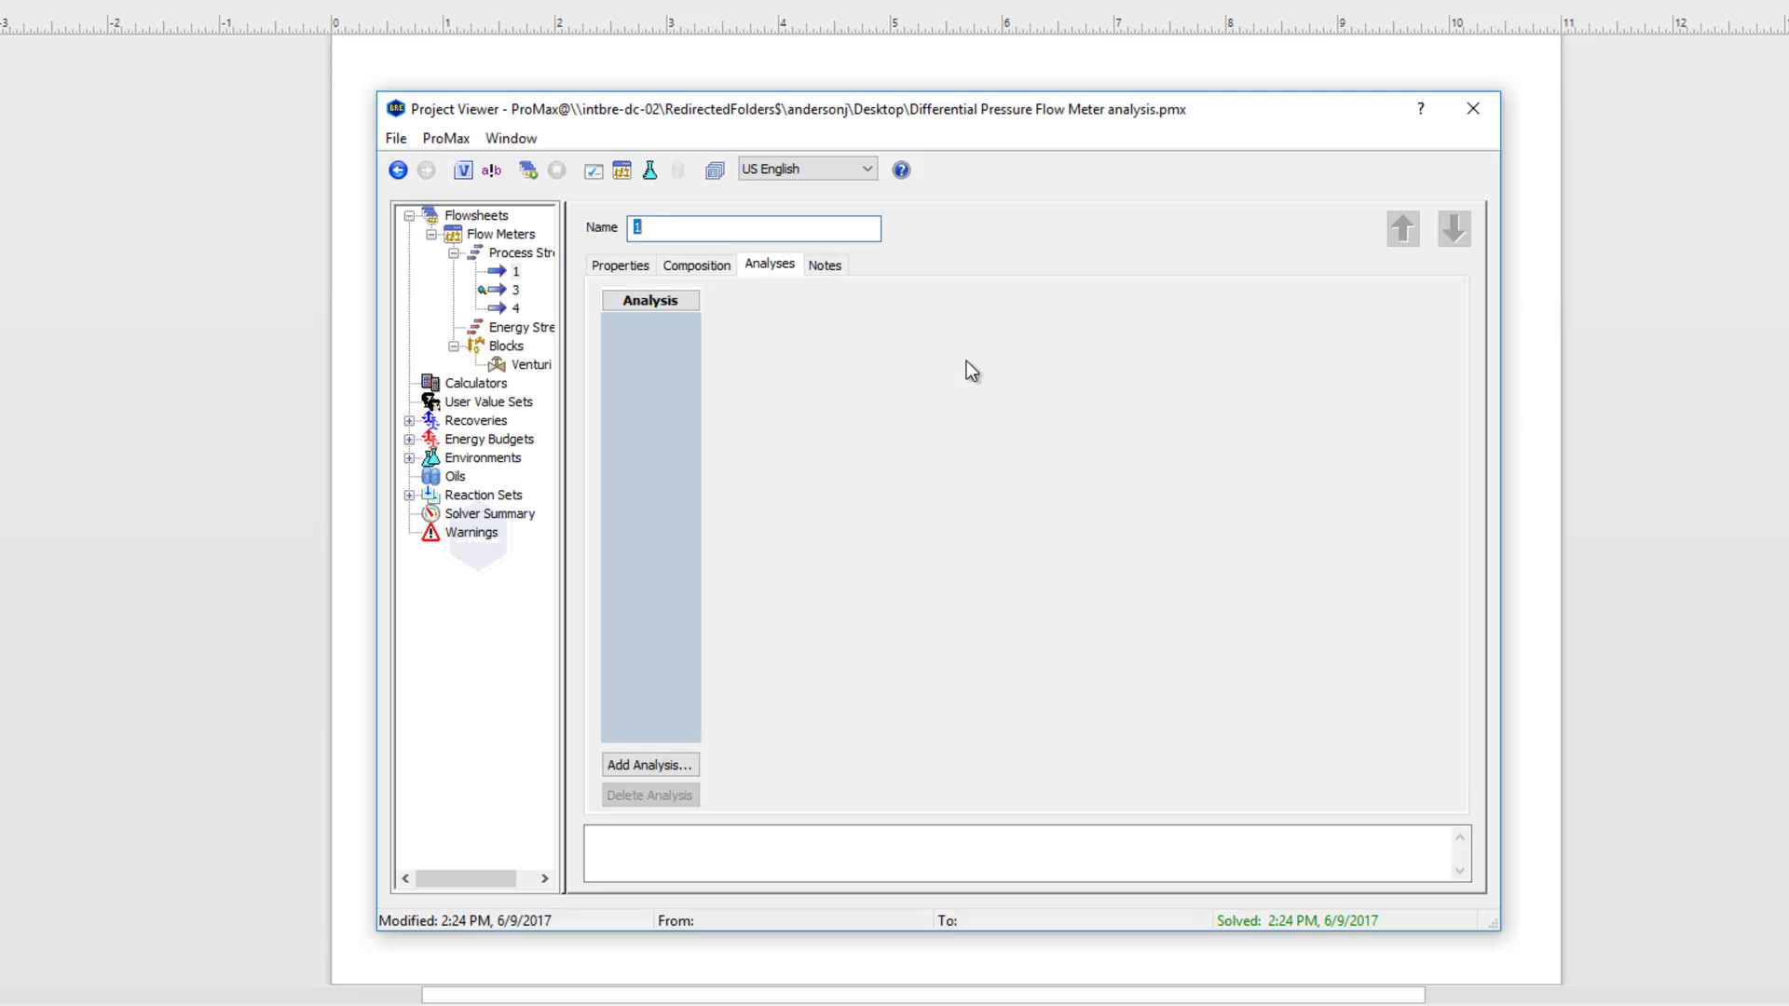
pyautogui.click(648, 765)
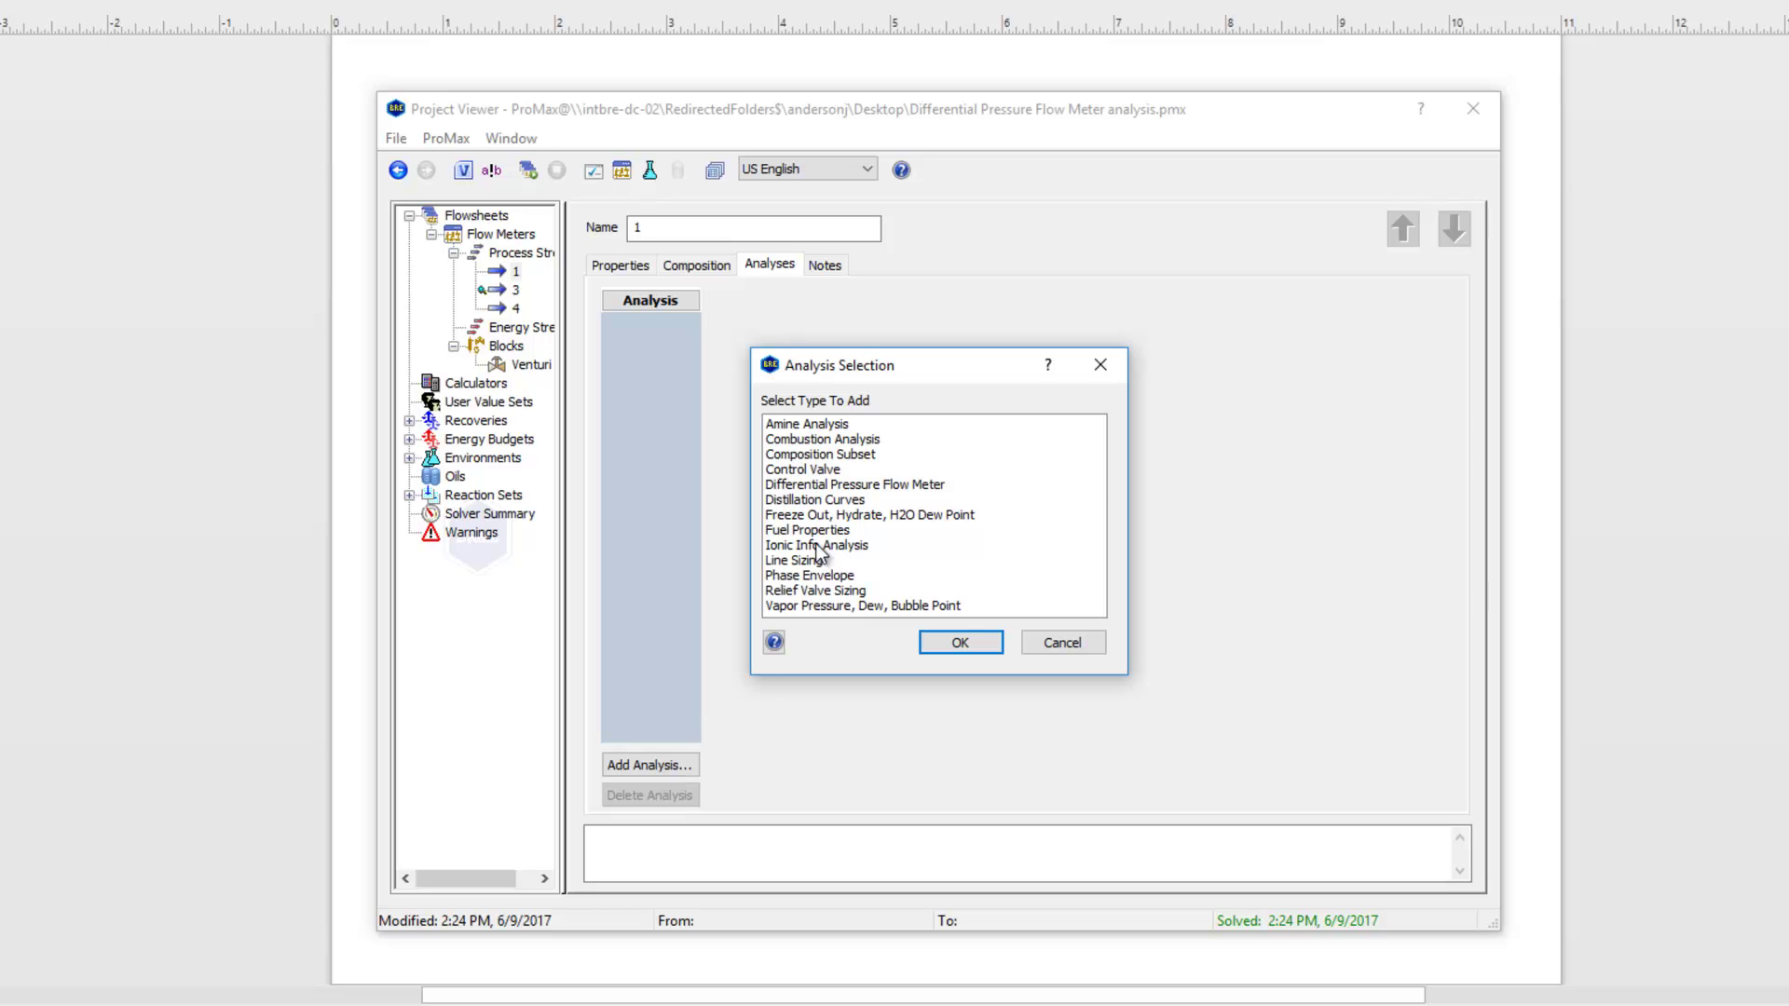
pyautogui.click(891, 486)
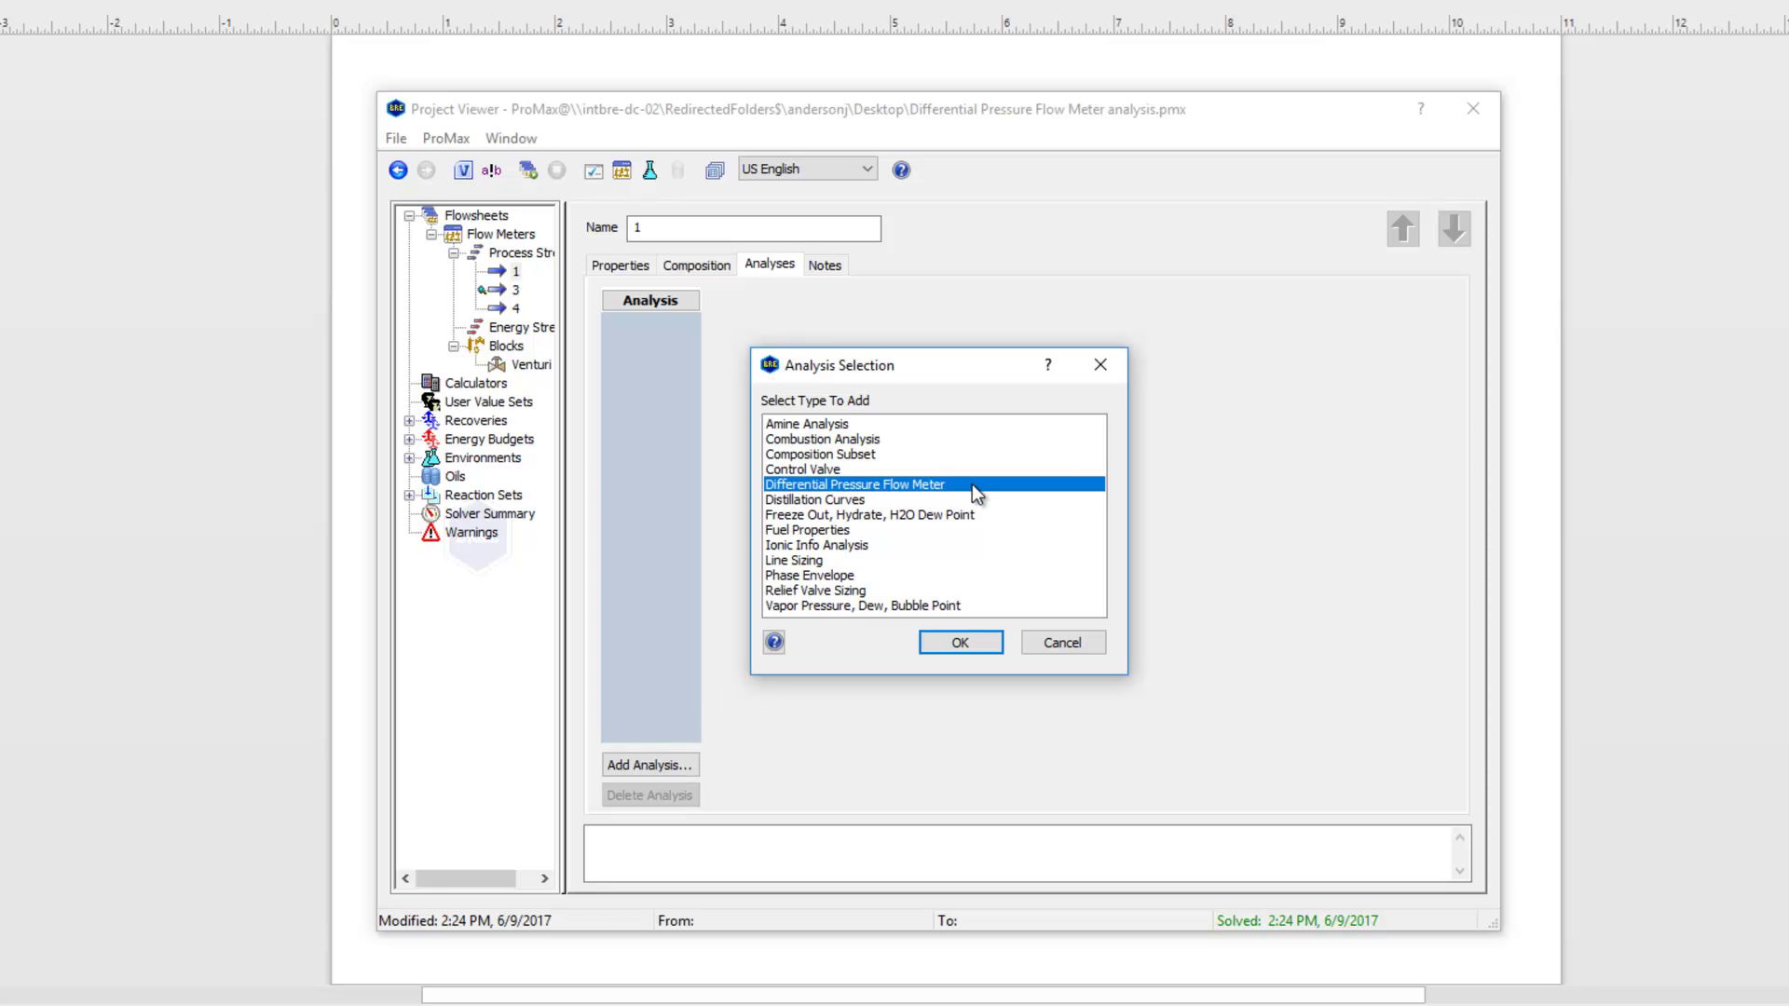
pyautogui.click(960, 645)
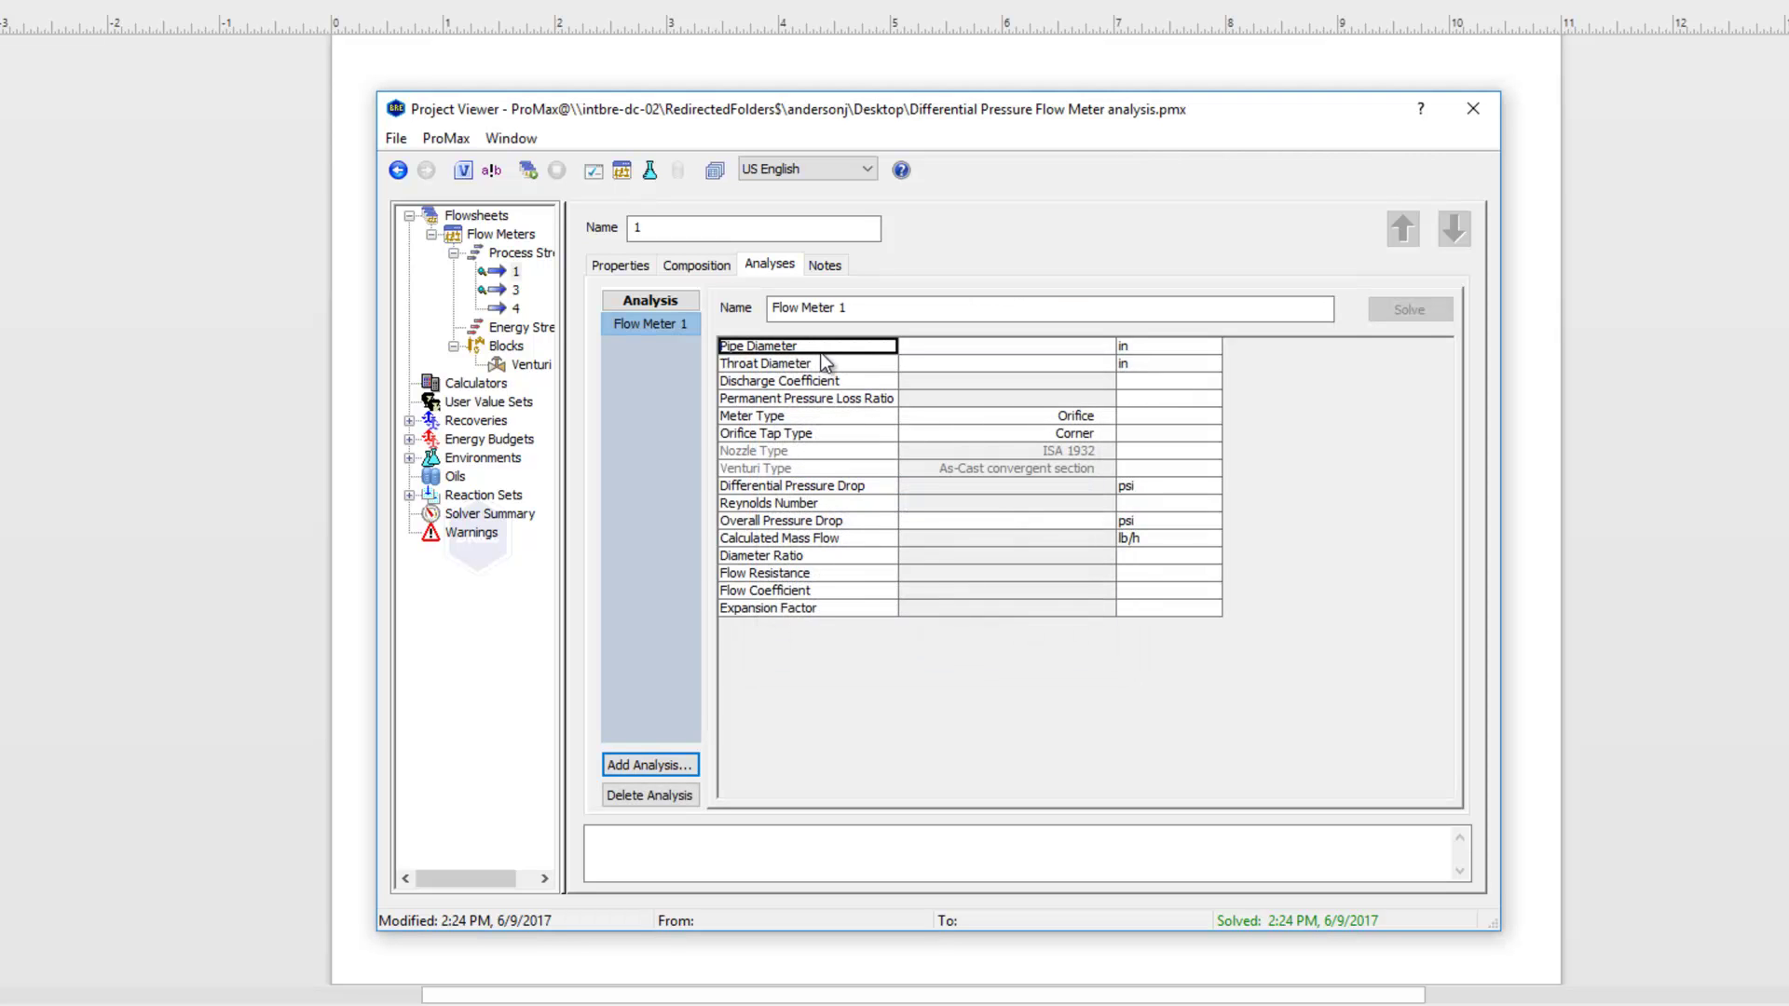
# - Set Flow Meter 1's meter type to Orifice and its orifice tap type to Corner
pyautogui.keyDown('ctrl'); pyautogui.scroll(3, 821, 352); pyautogui.keyUp('ctrl')
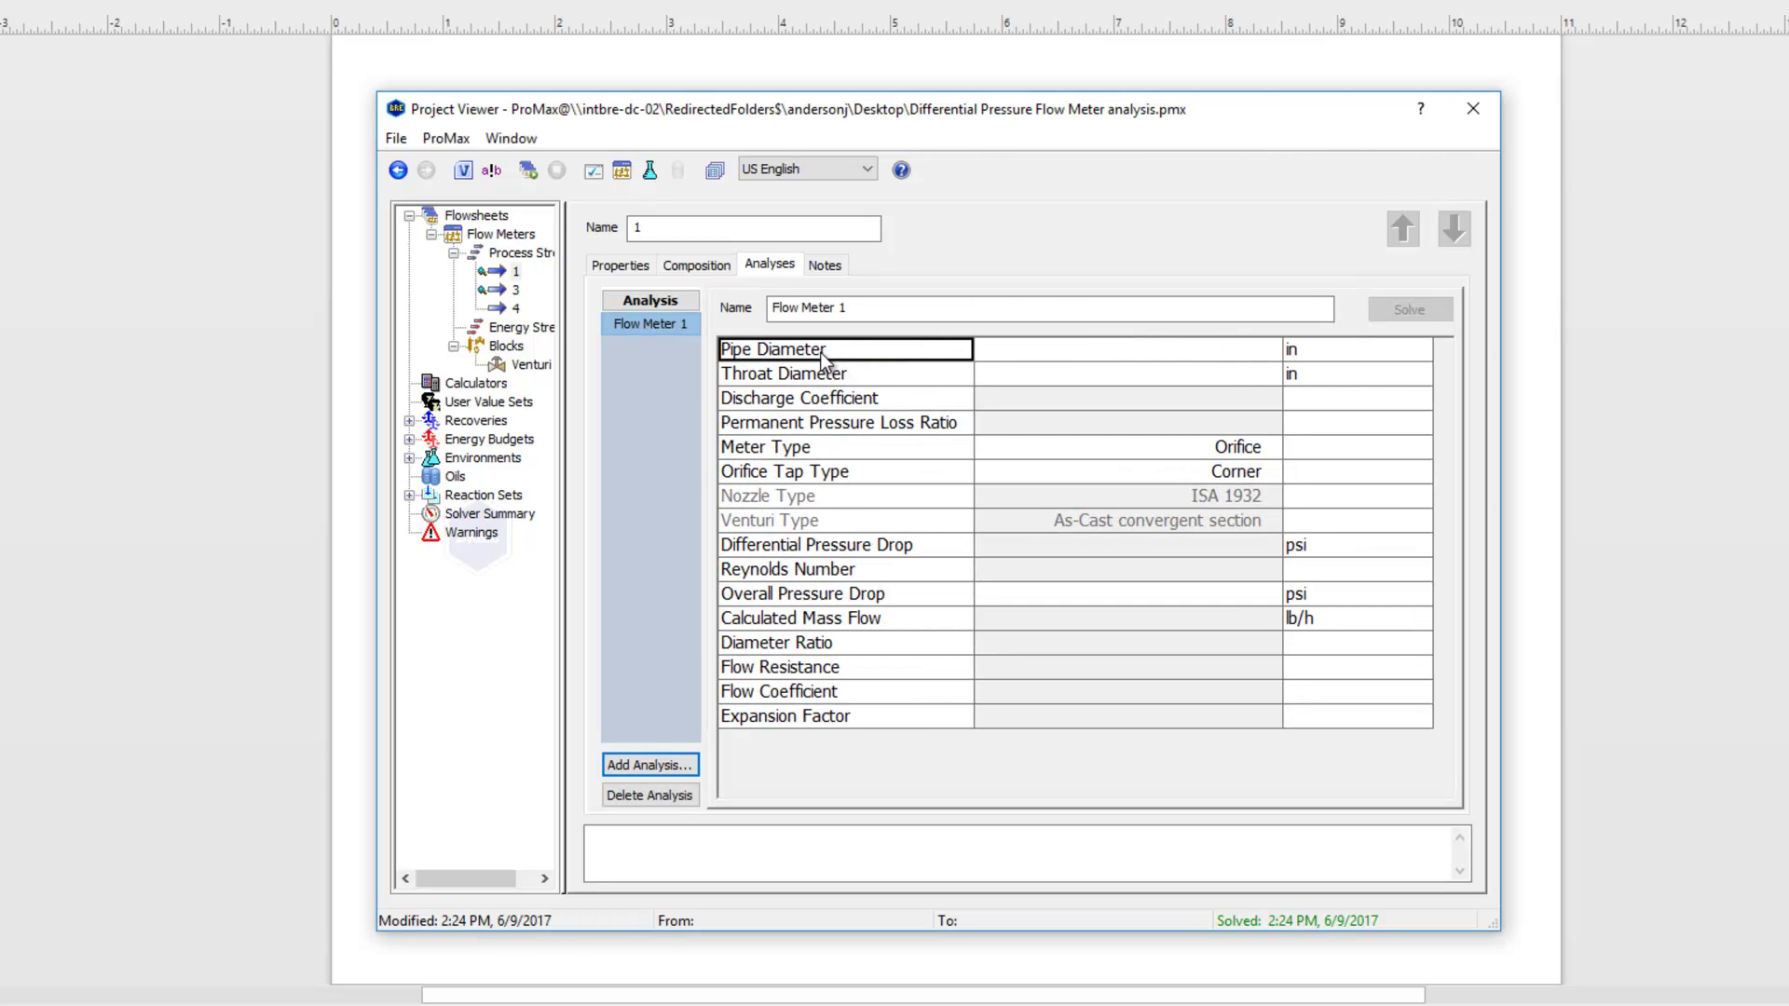
pyautogui.click(1037, 448)
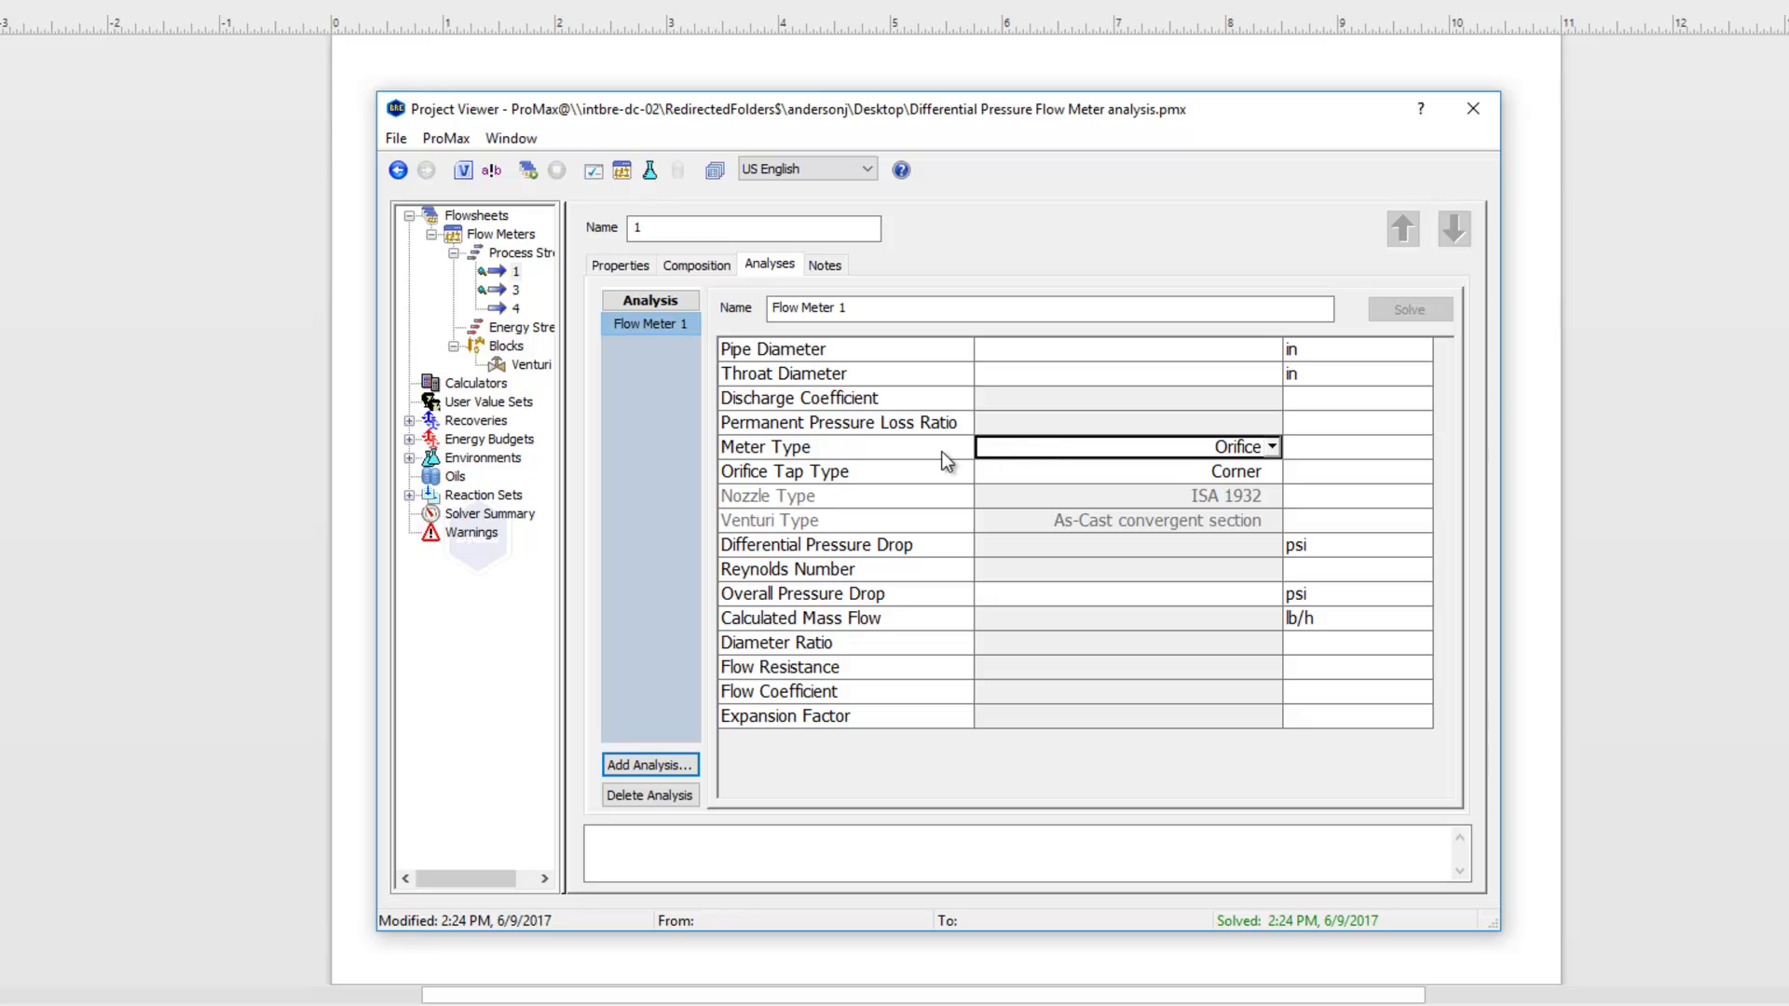
pyautogui.click(1271, 446)
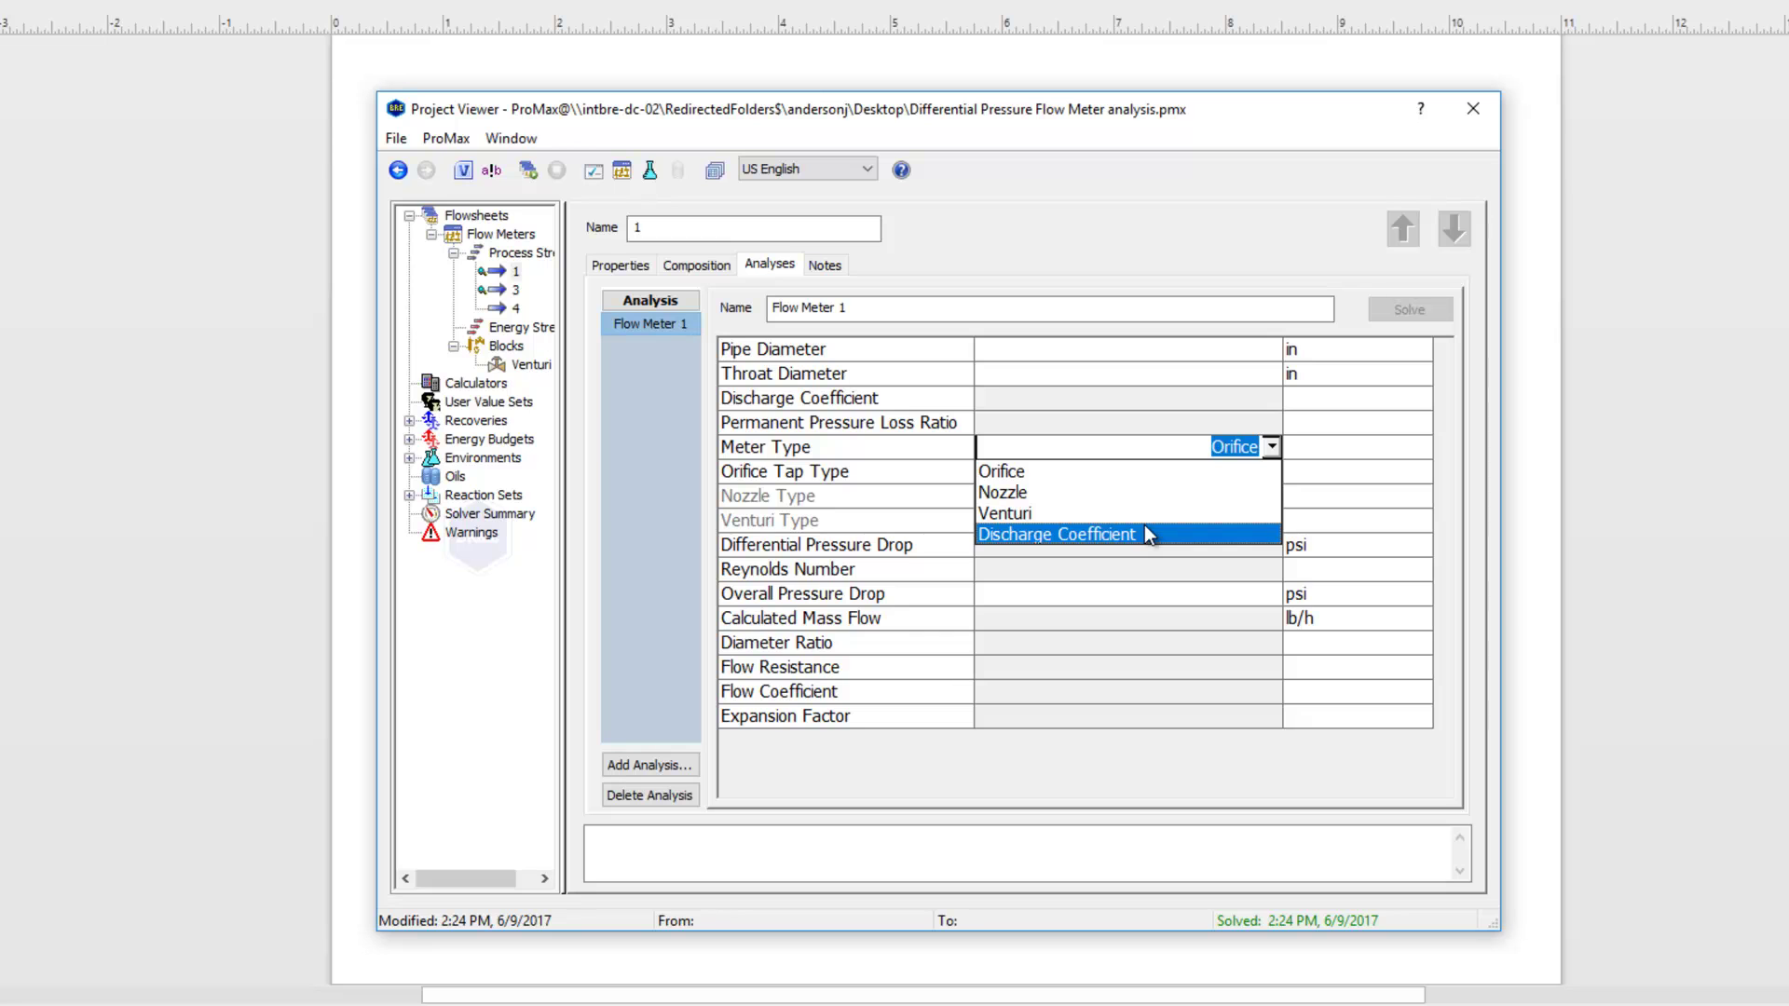
pyautogui.click(1034, 470)
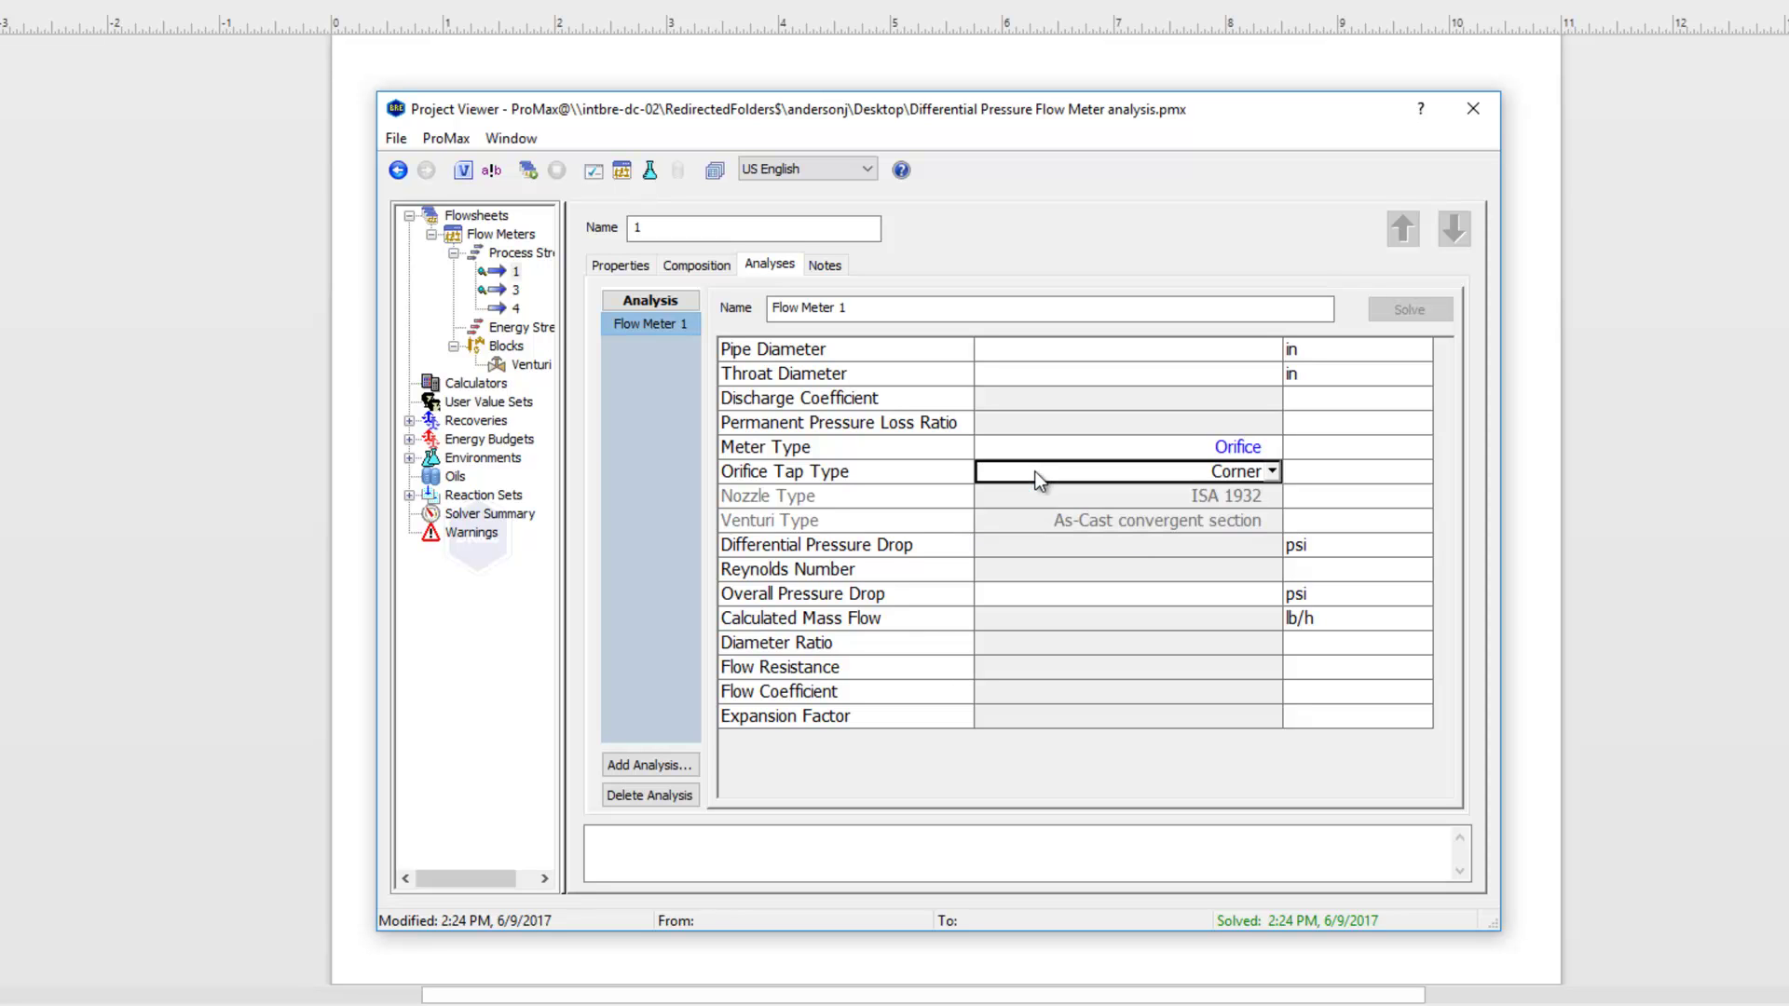
pyautogui.click(1274, 472)
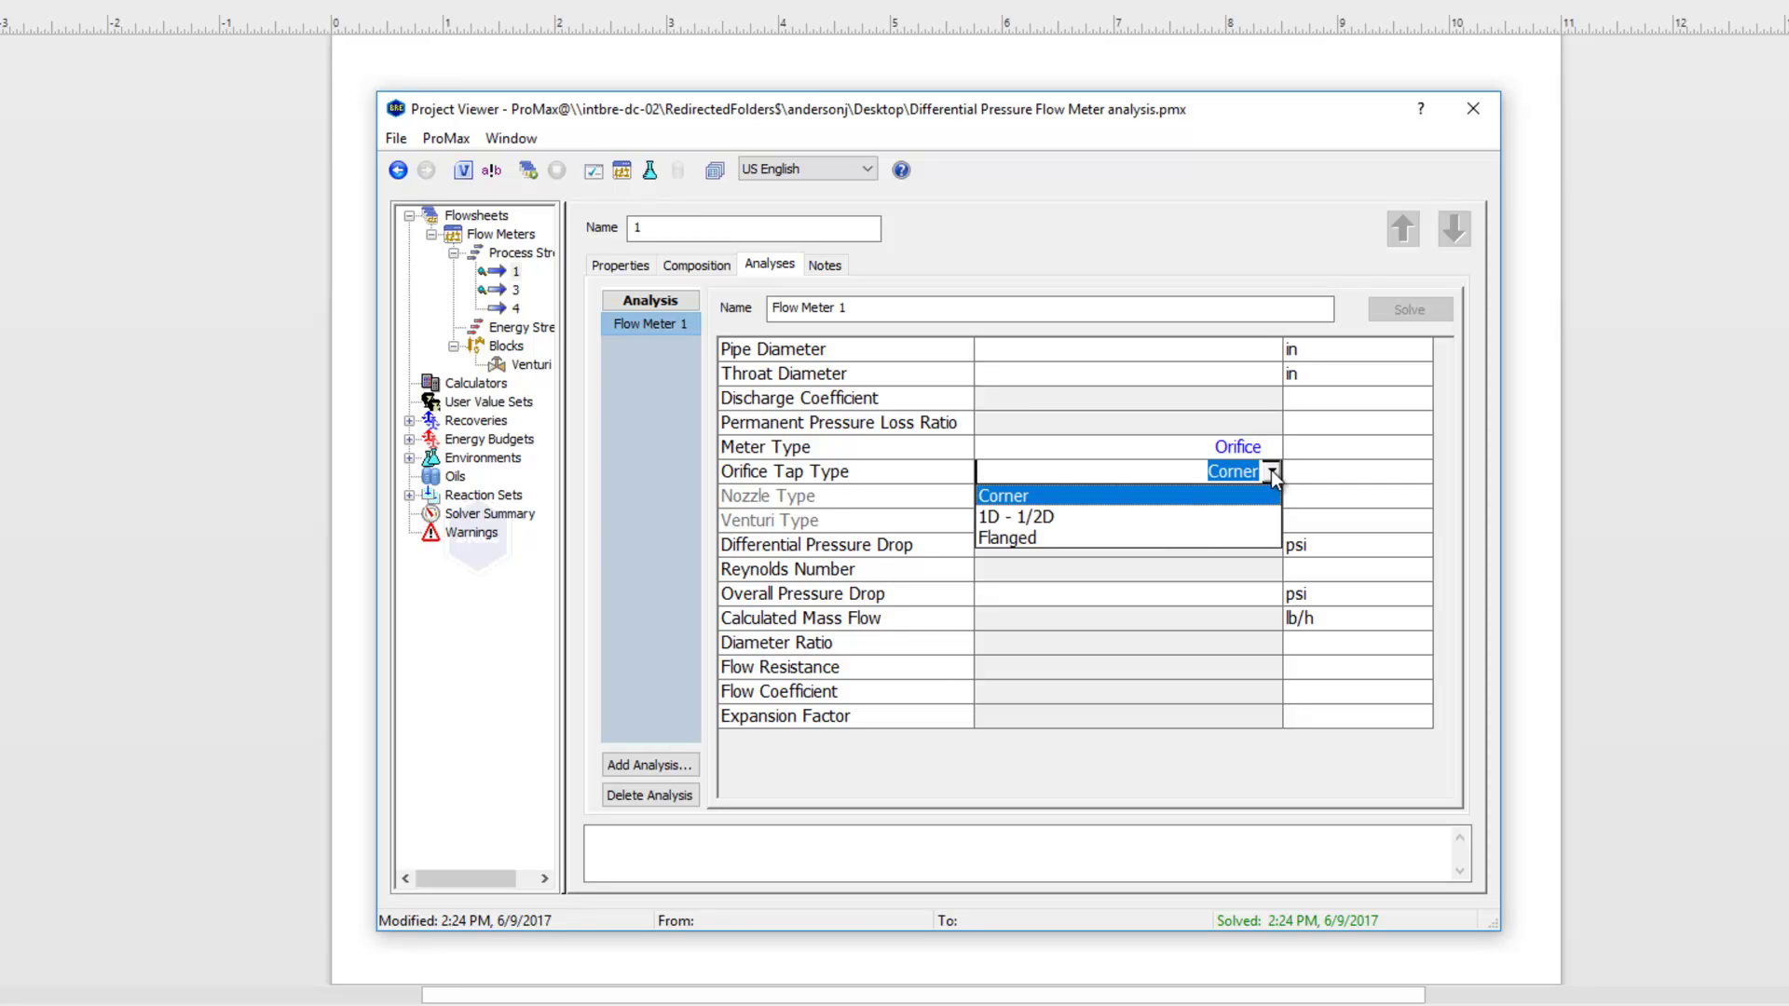
pyautogui.click(1270, 471)
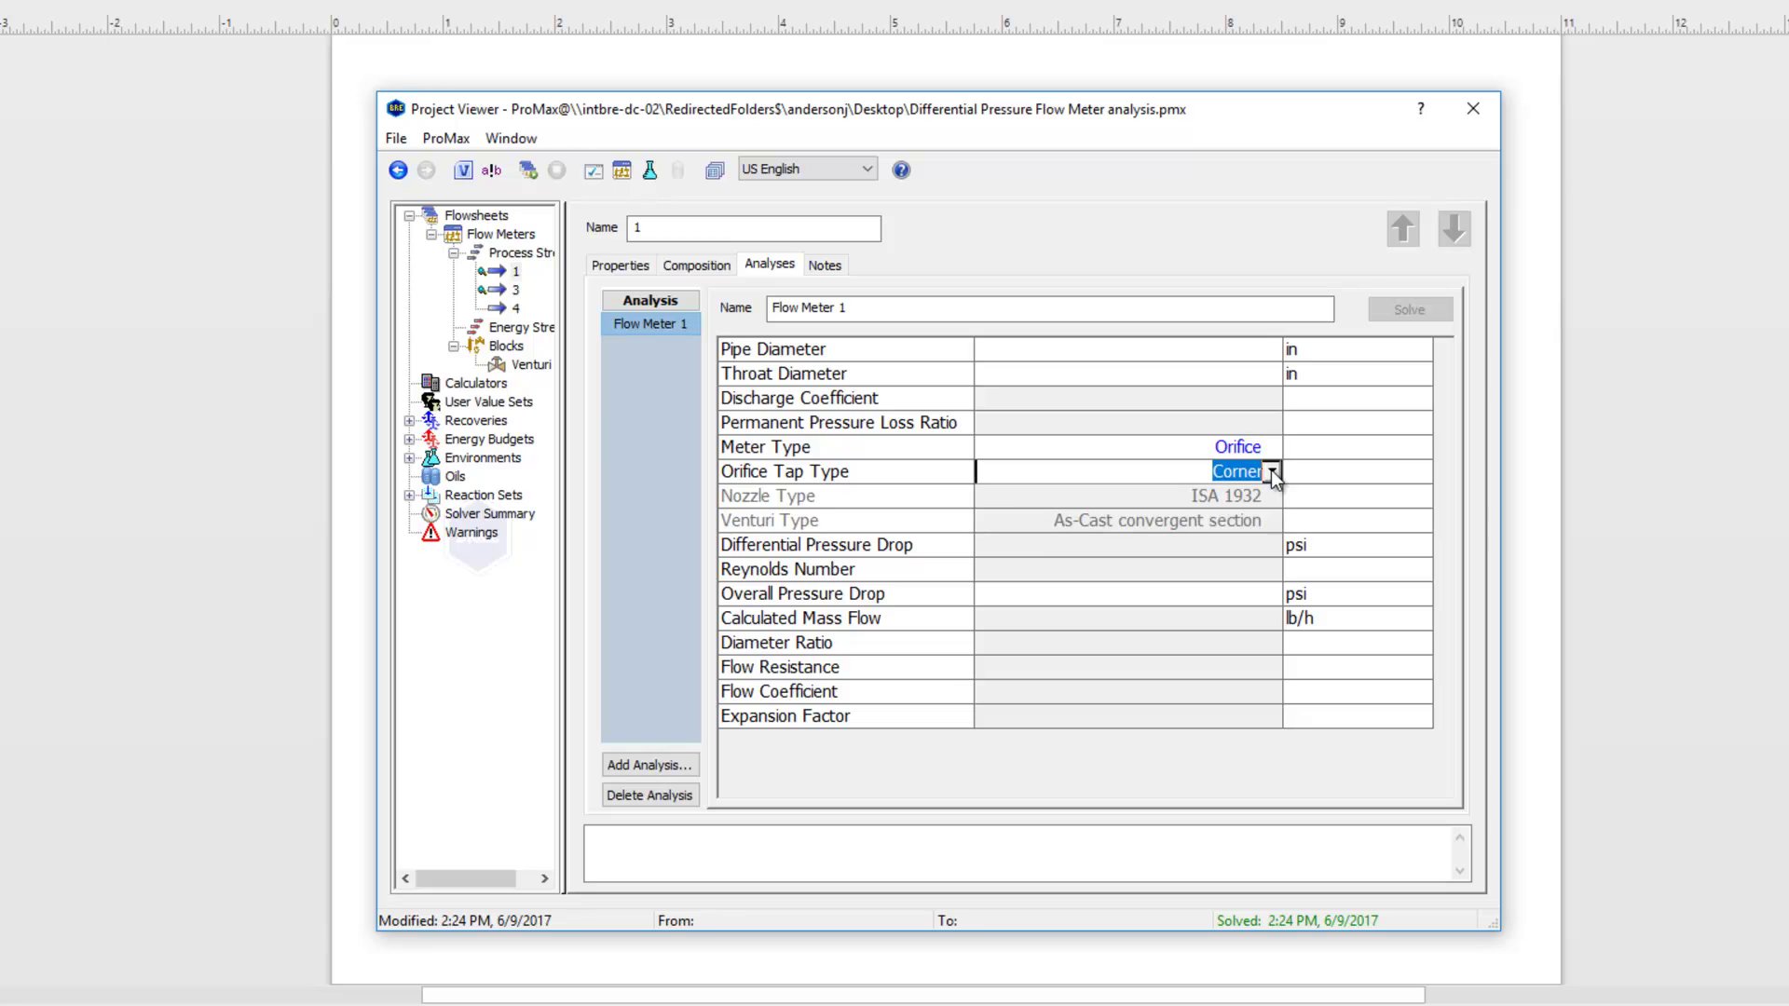
pyautogui.click(1162, 494)
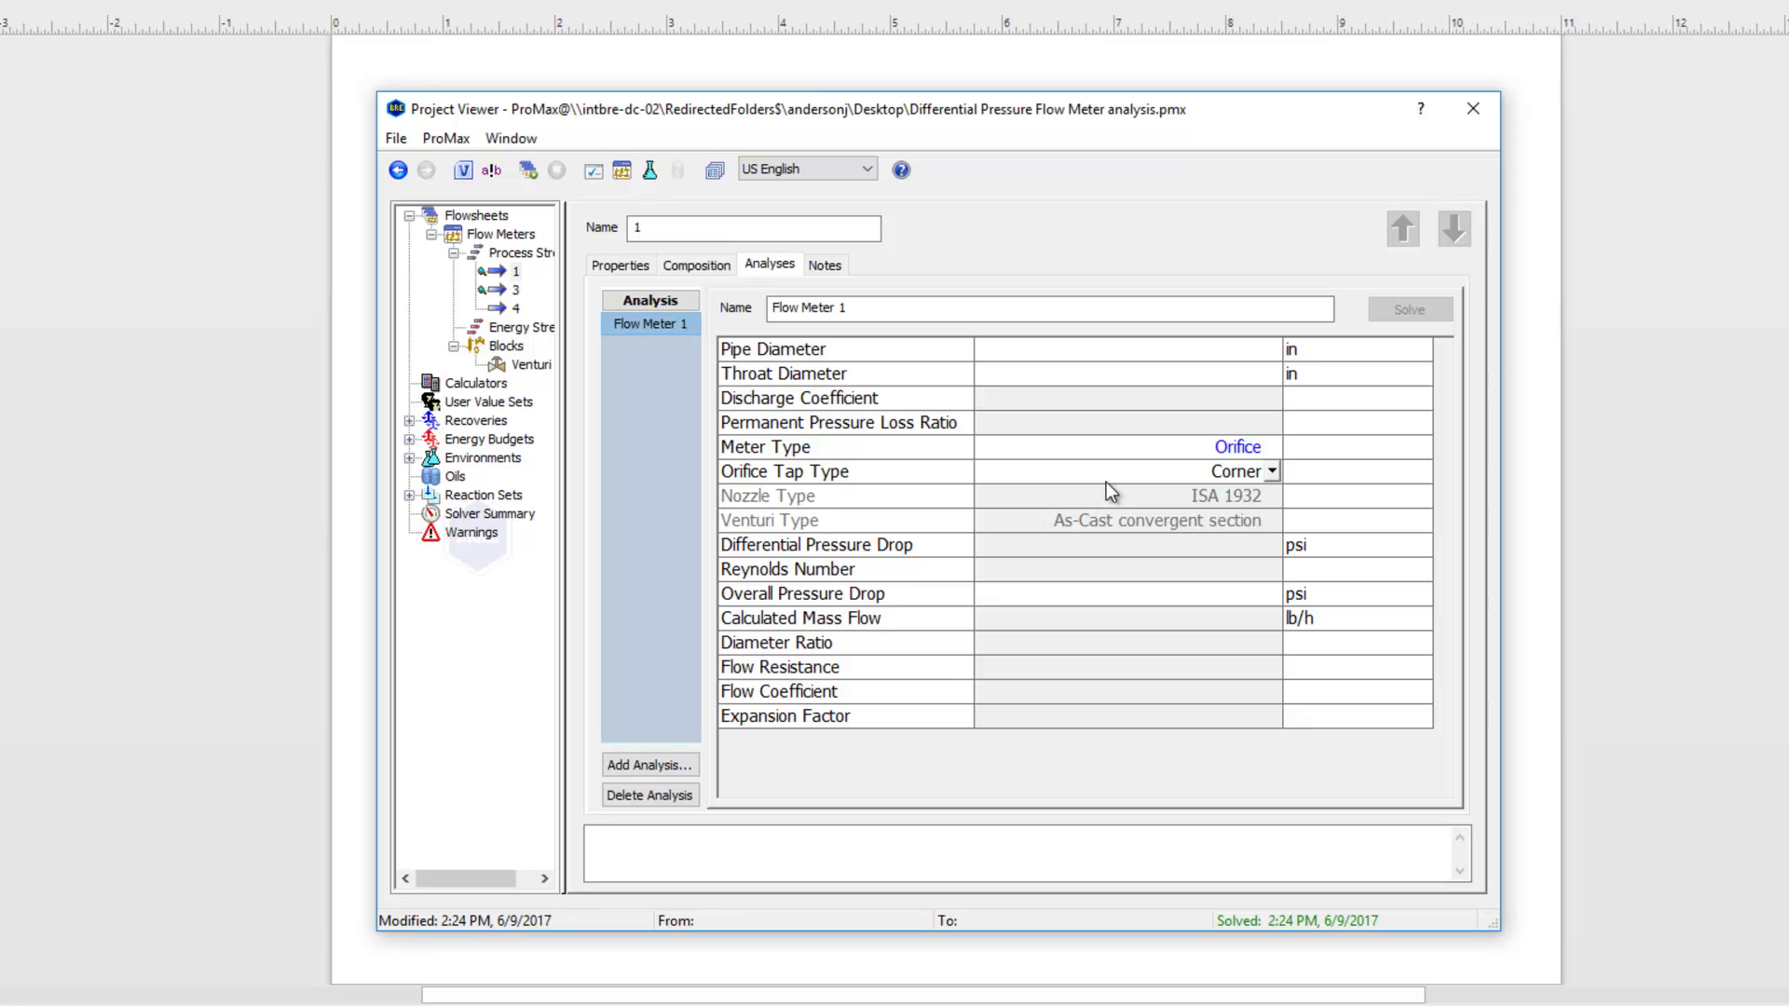
pyautogui.click(1149, 353)
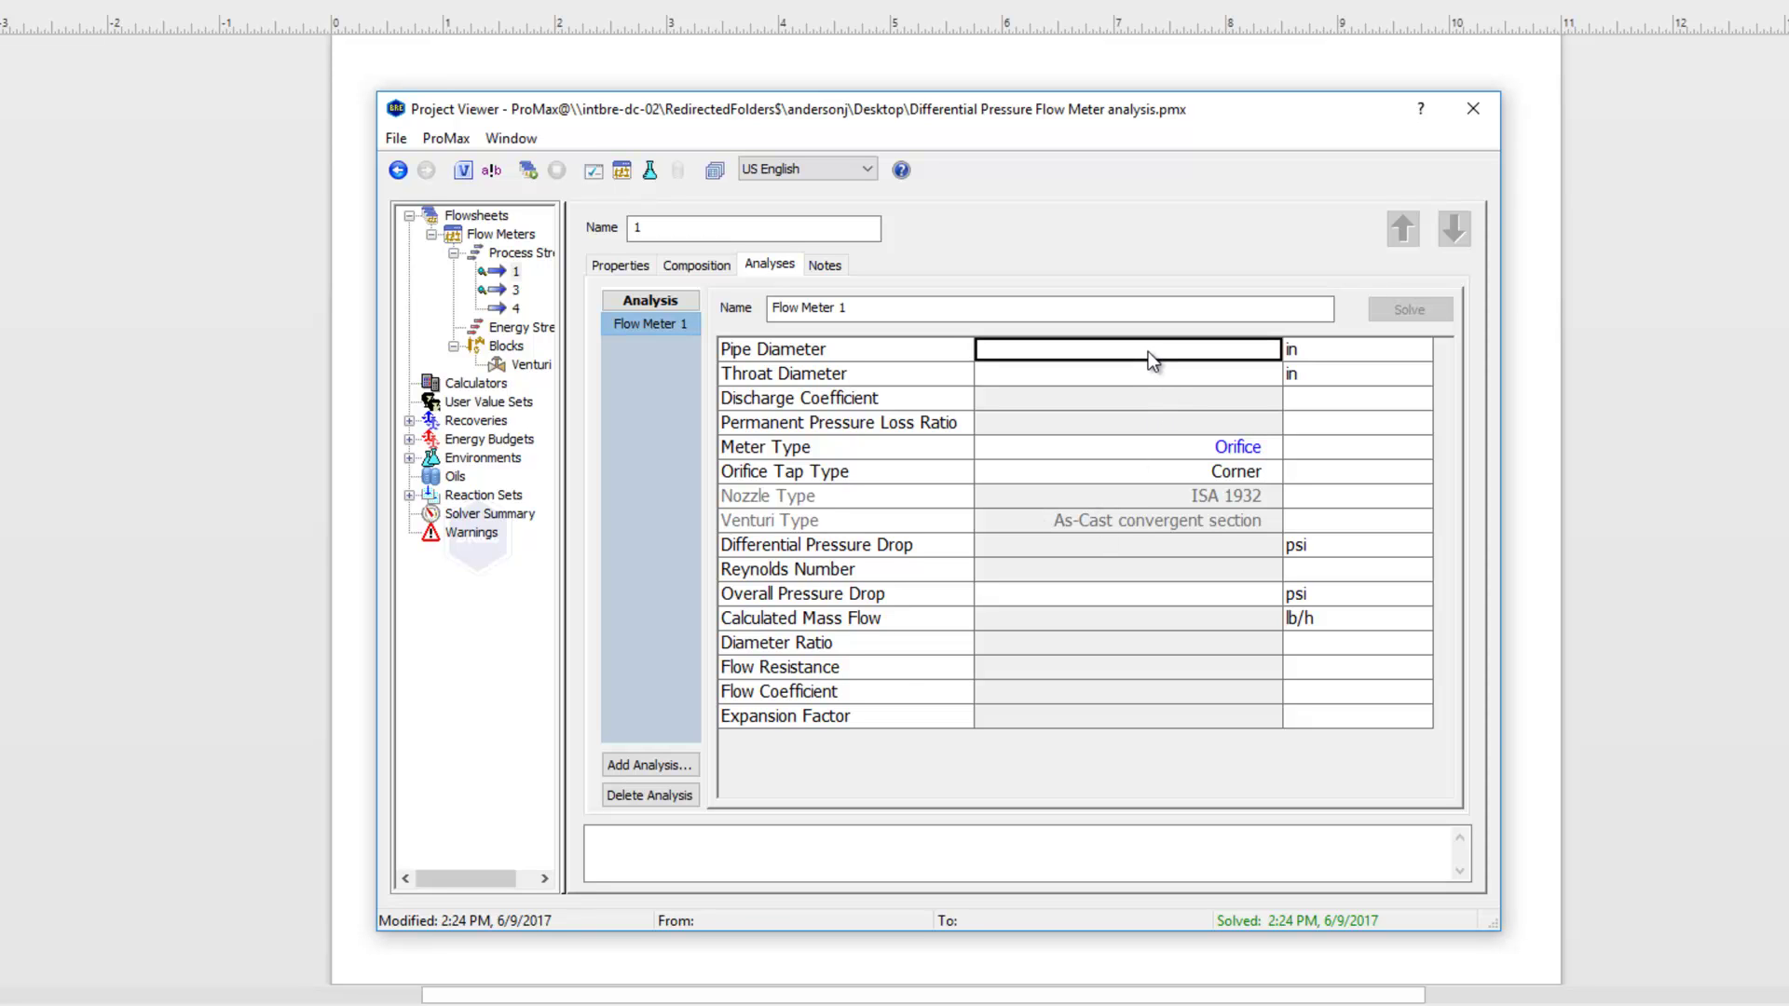
pyautogui.write('6')
pyautogui.press('Return')
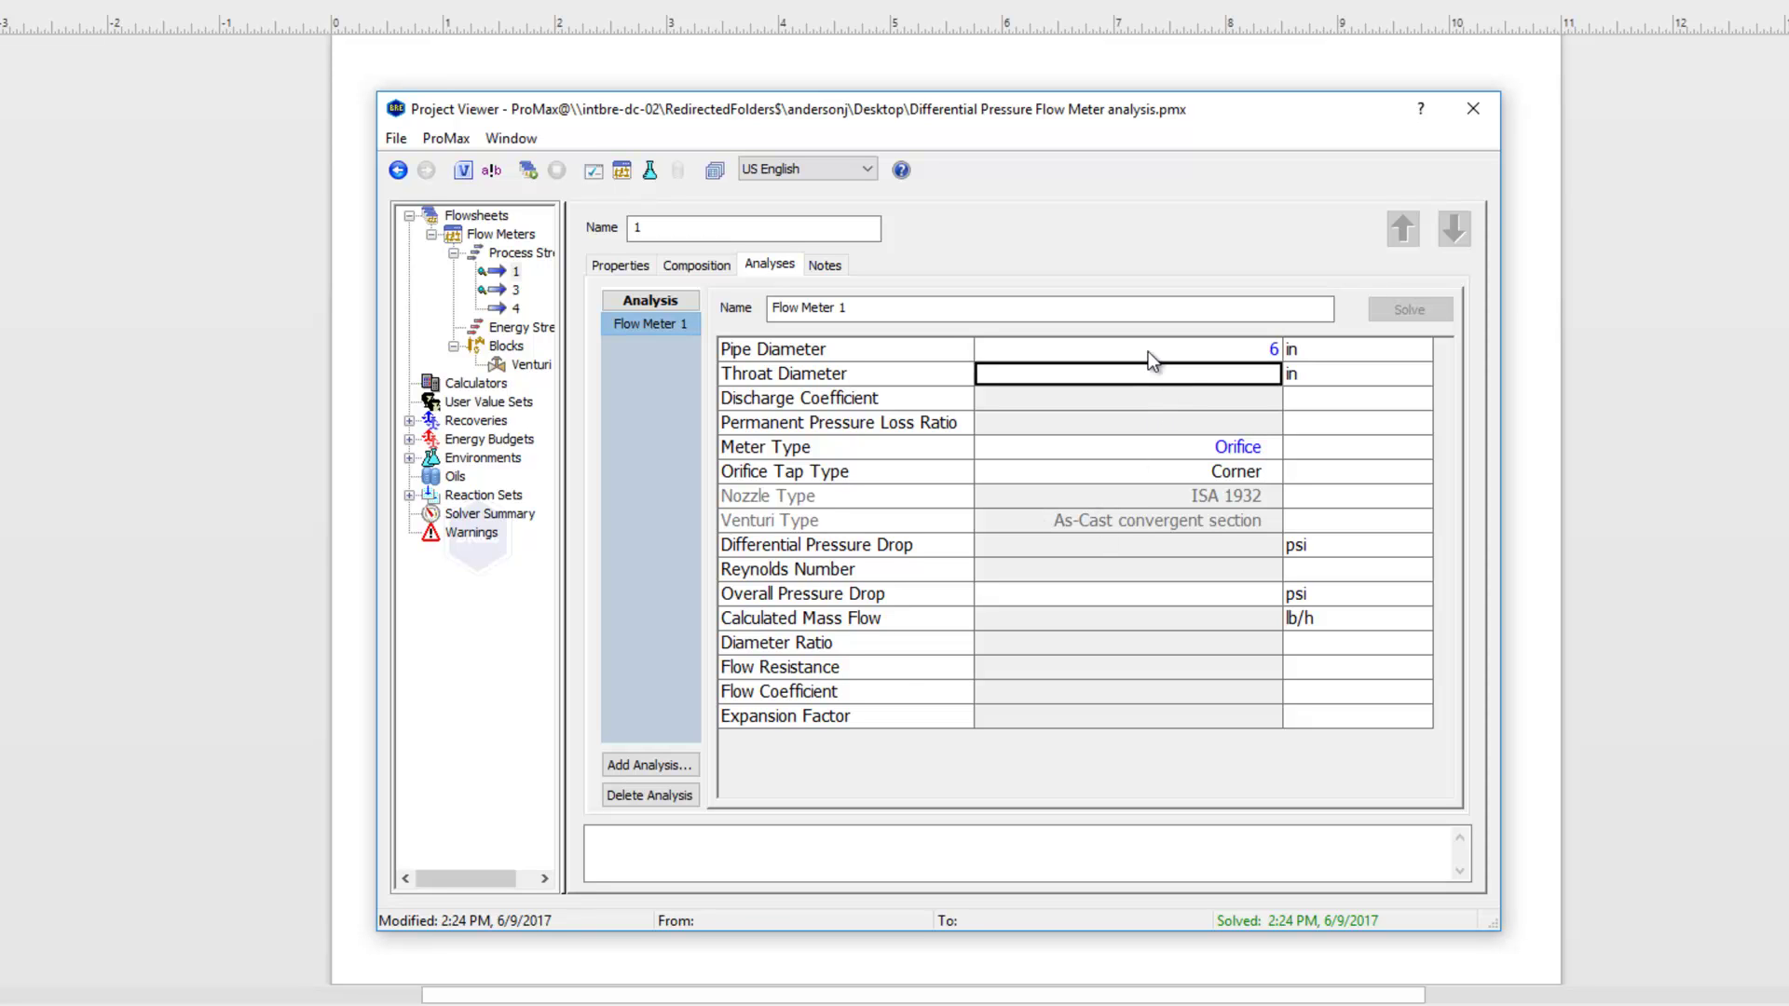
pyautogui.write('4')
pyautogui.press('Return')
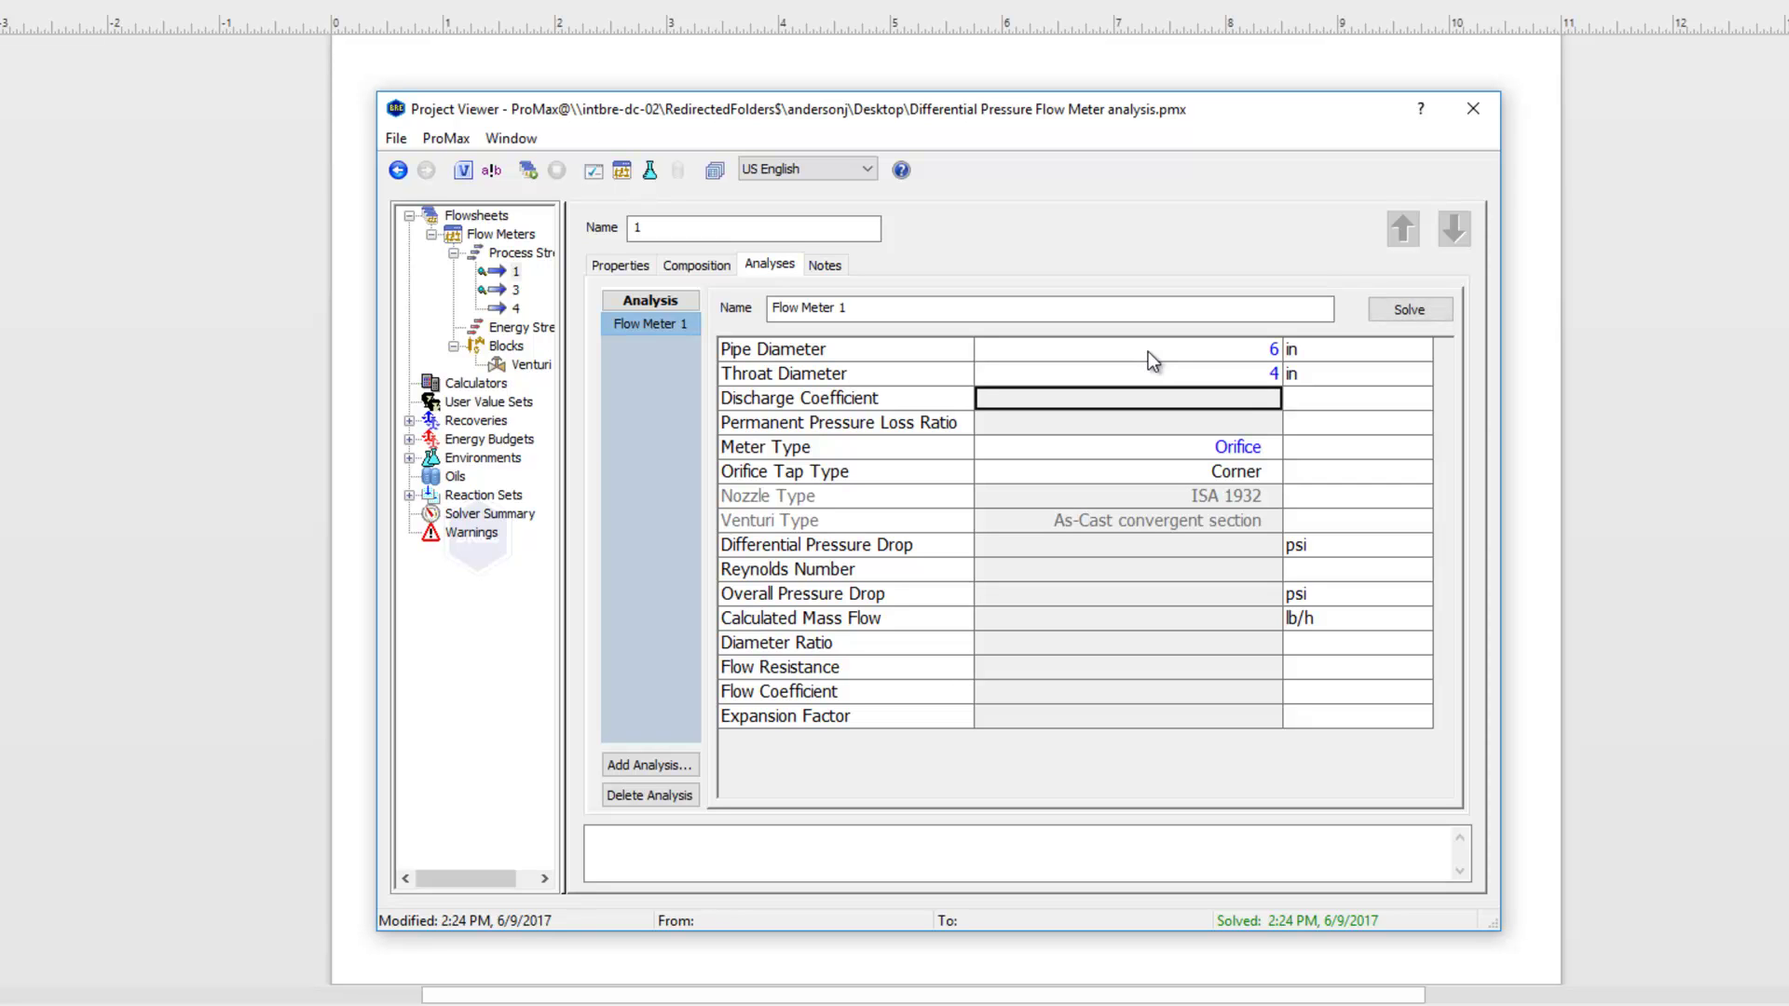
pyautogui.click(1408, 307)
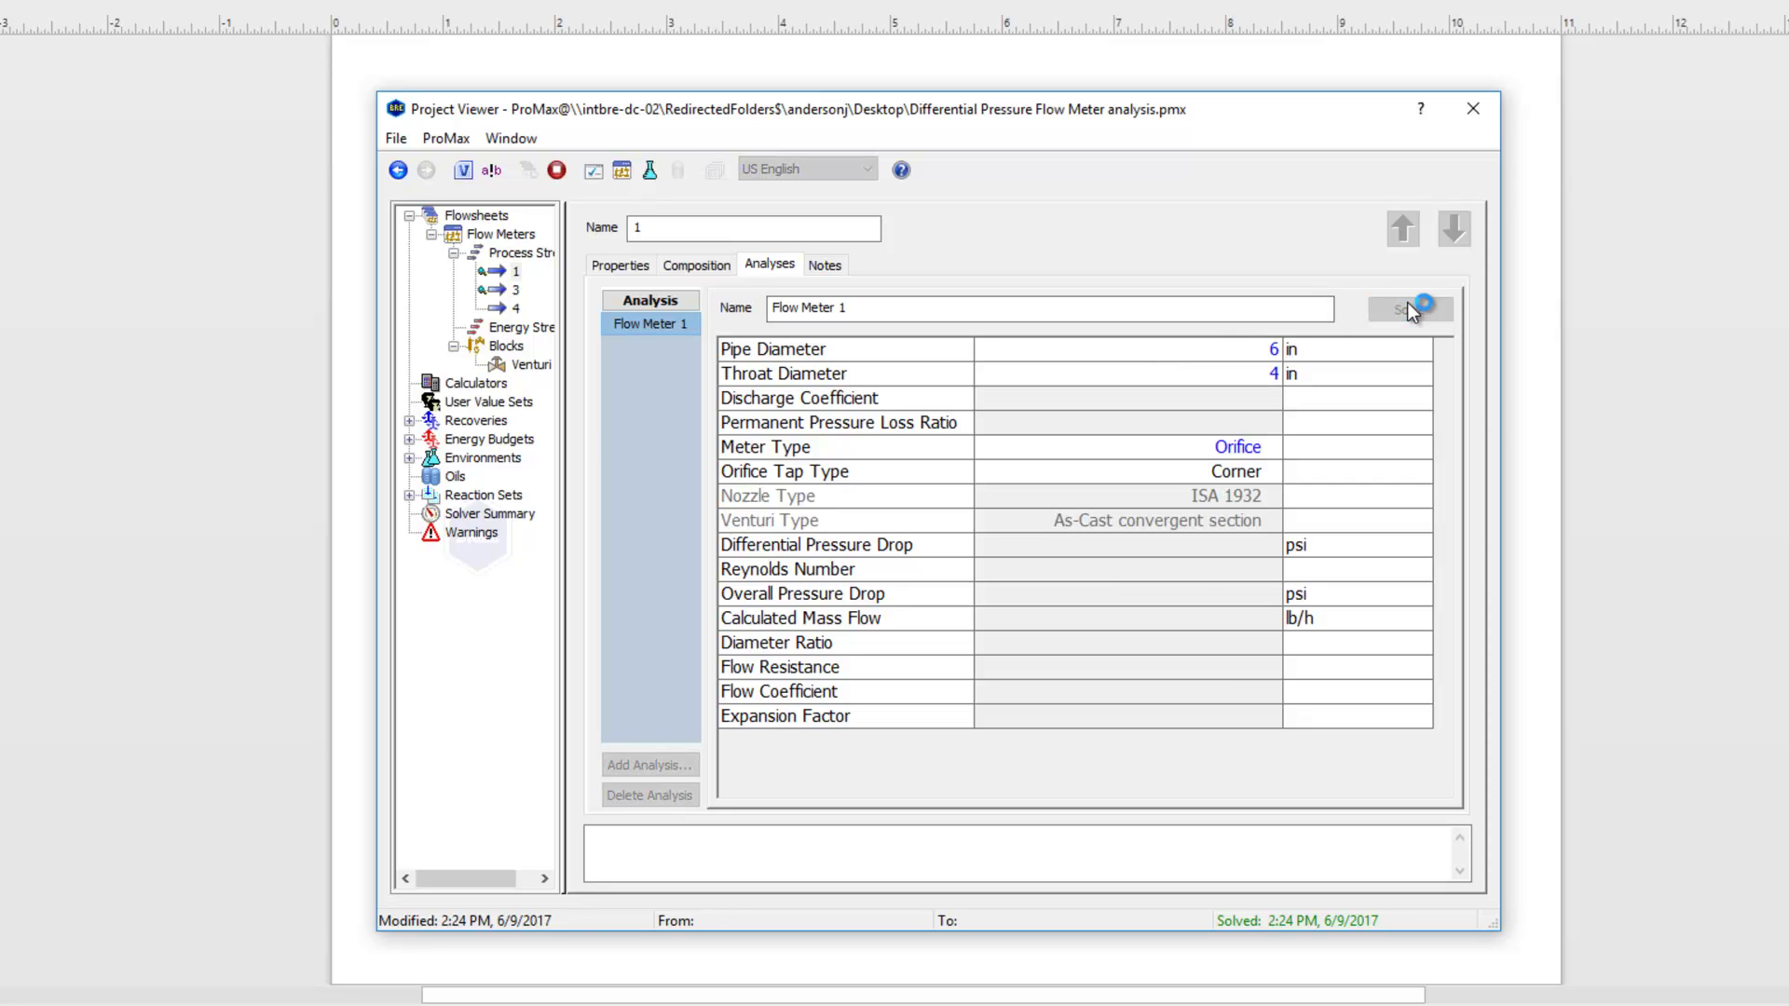
pyautogui.click(1188, 394)
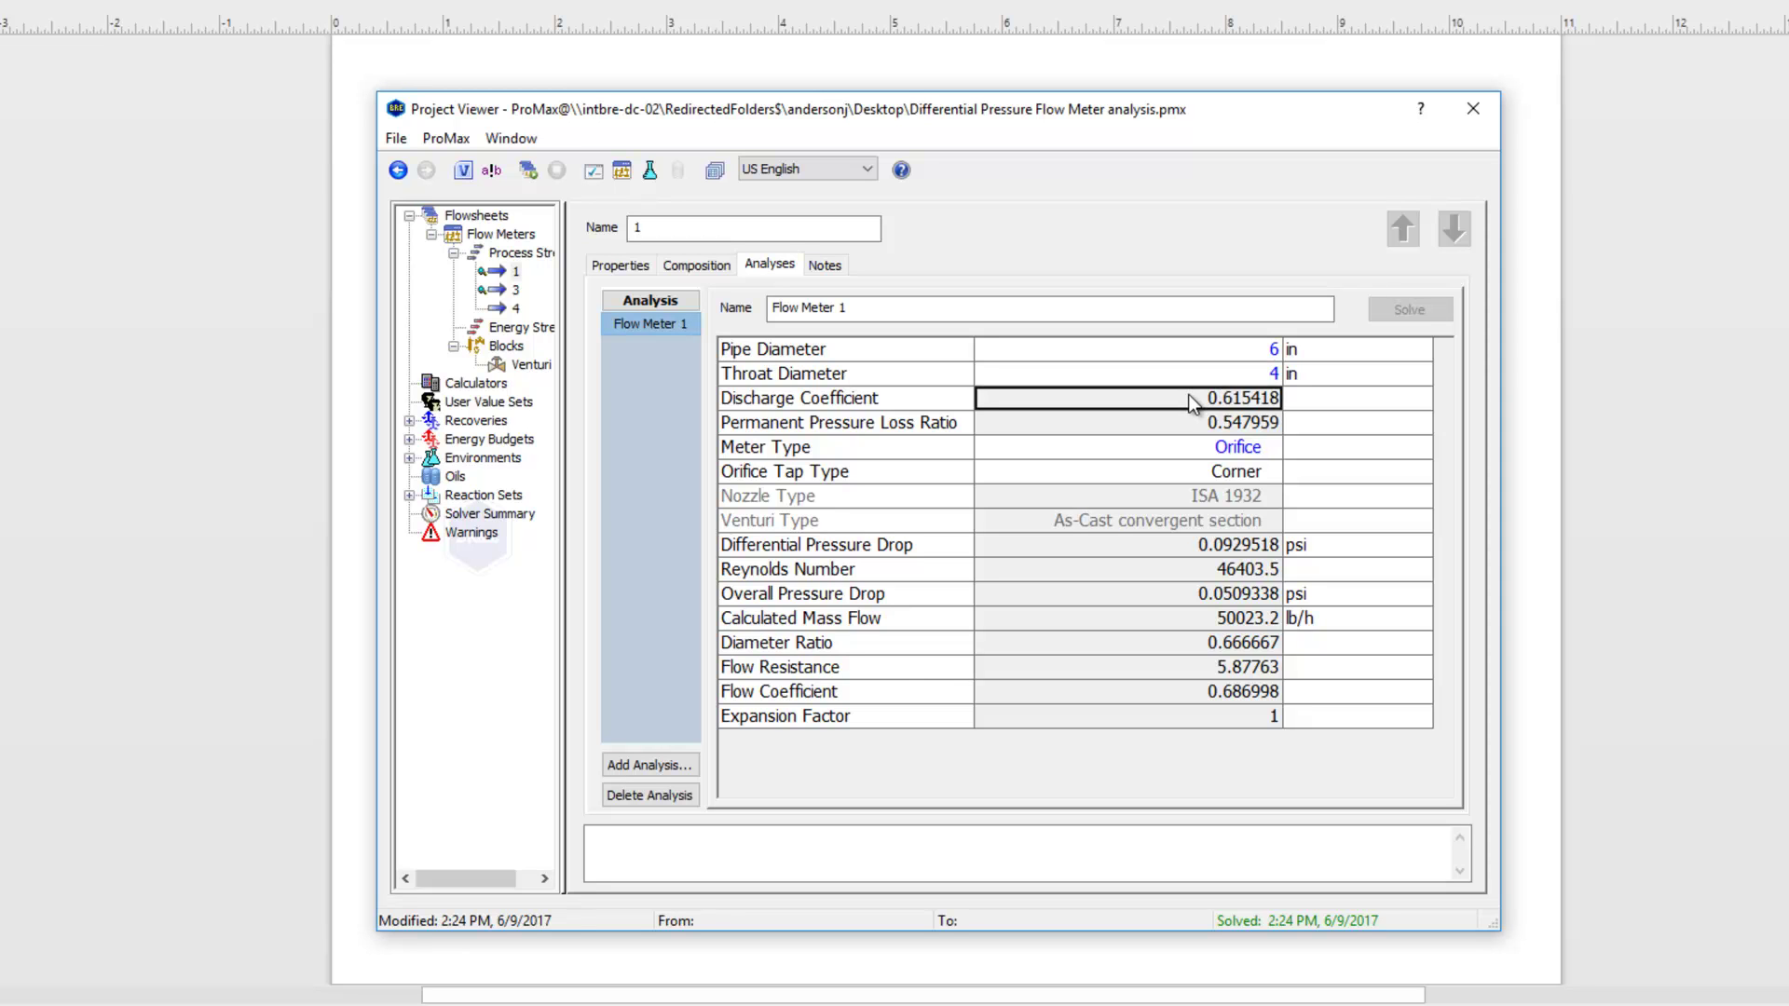
pyautogui.click(1187, 416)
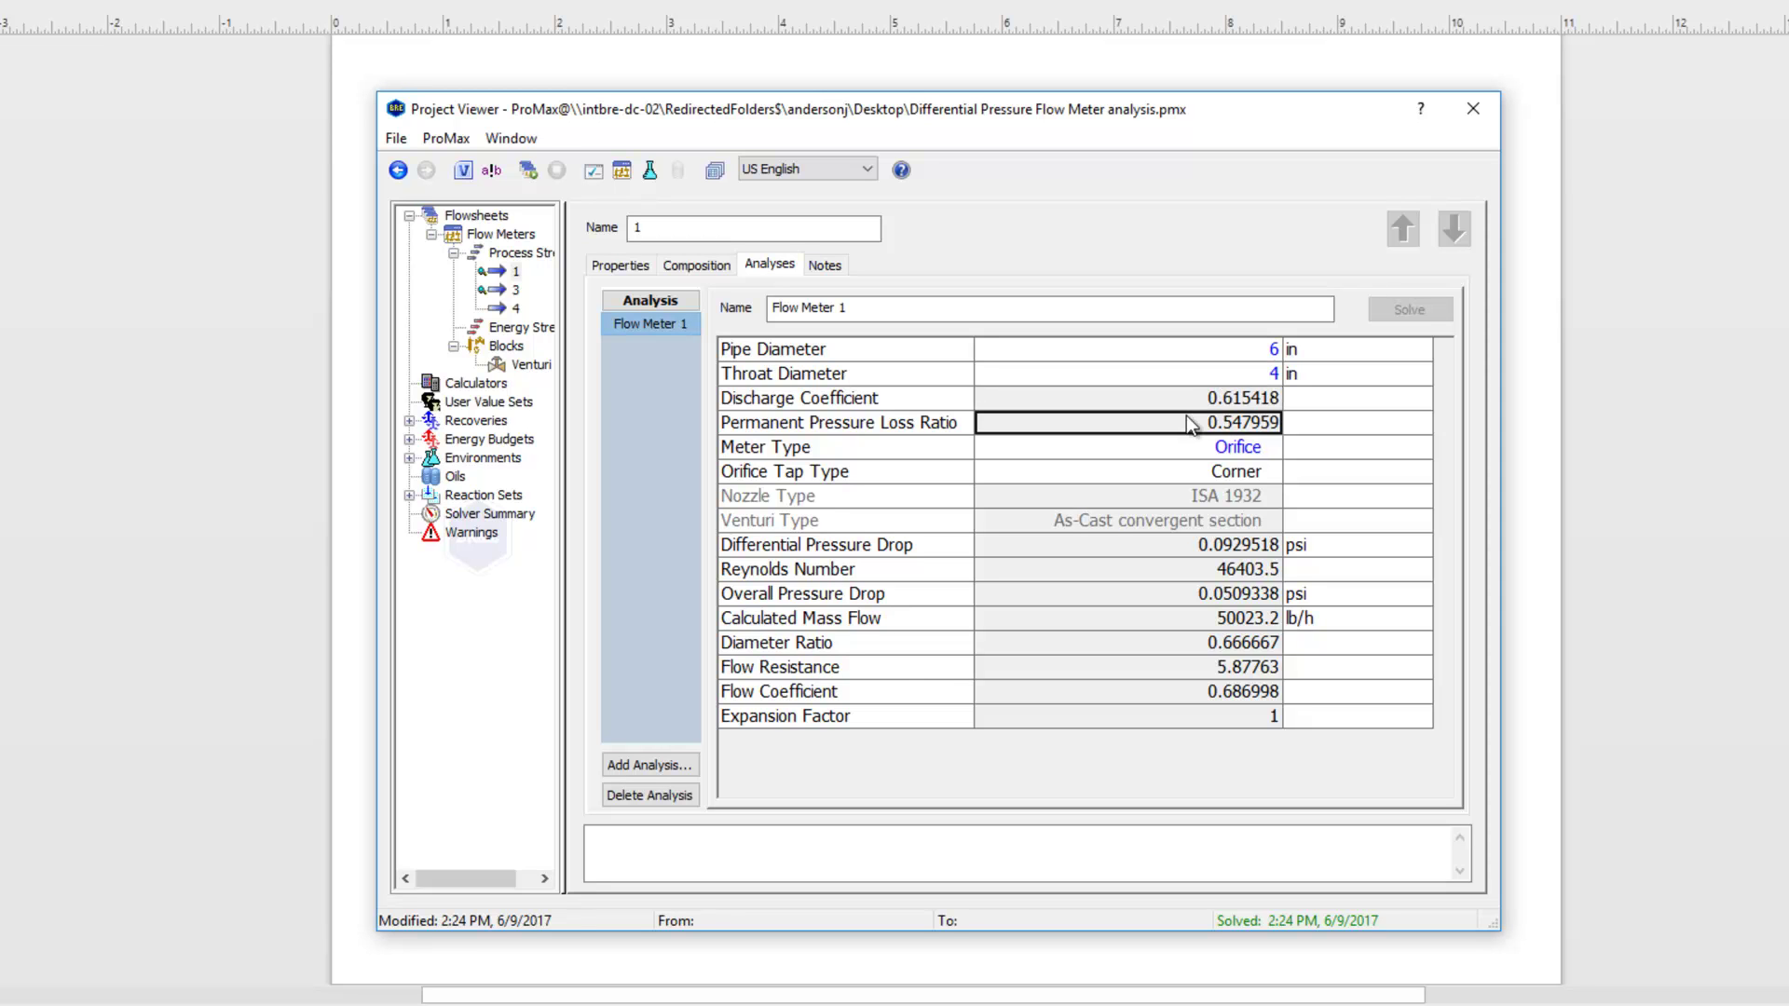
pyautogui.click(1156, 547)
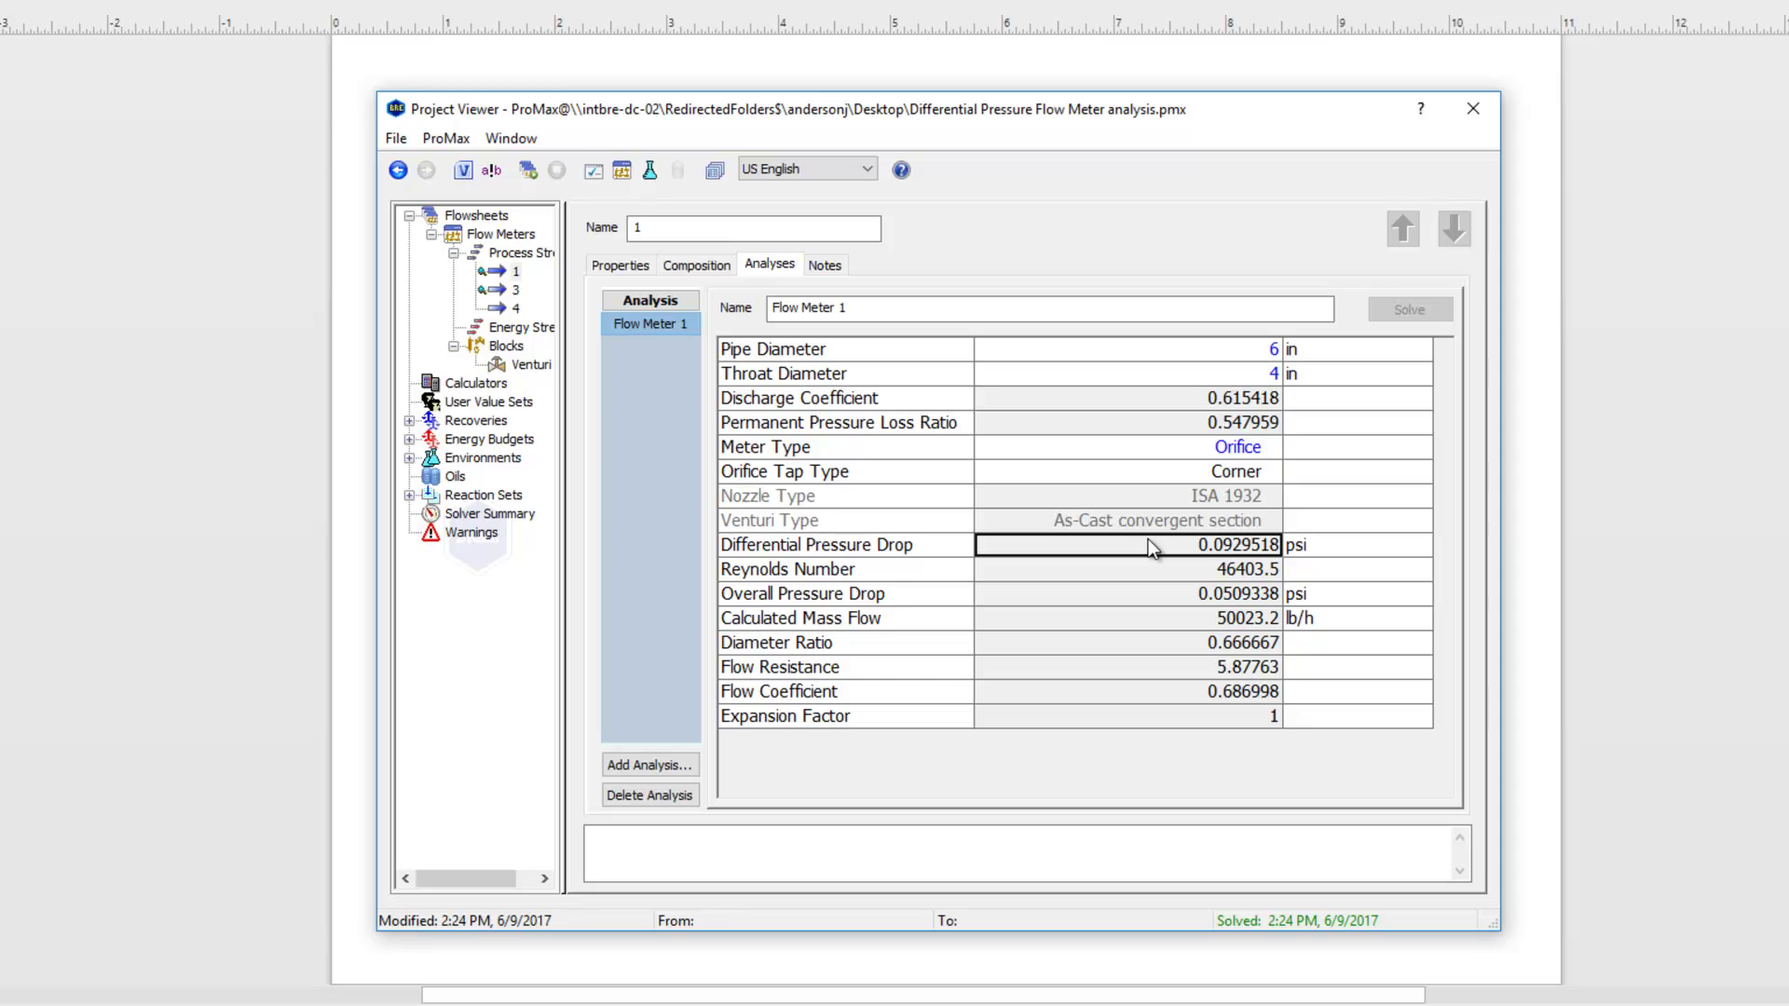
pyautogui.click(1123, 601)
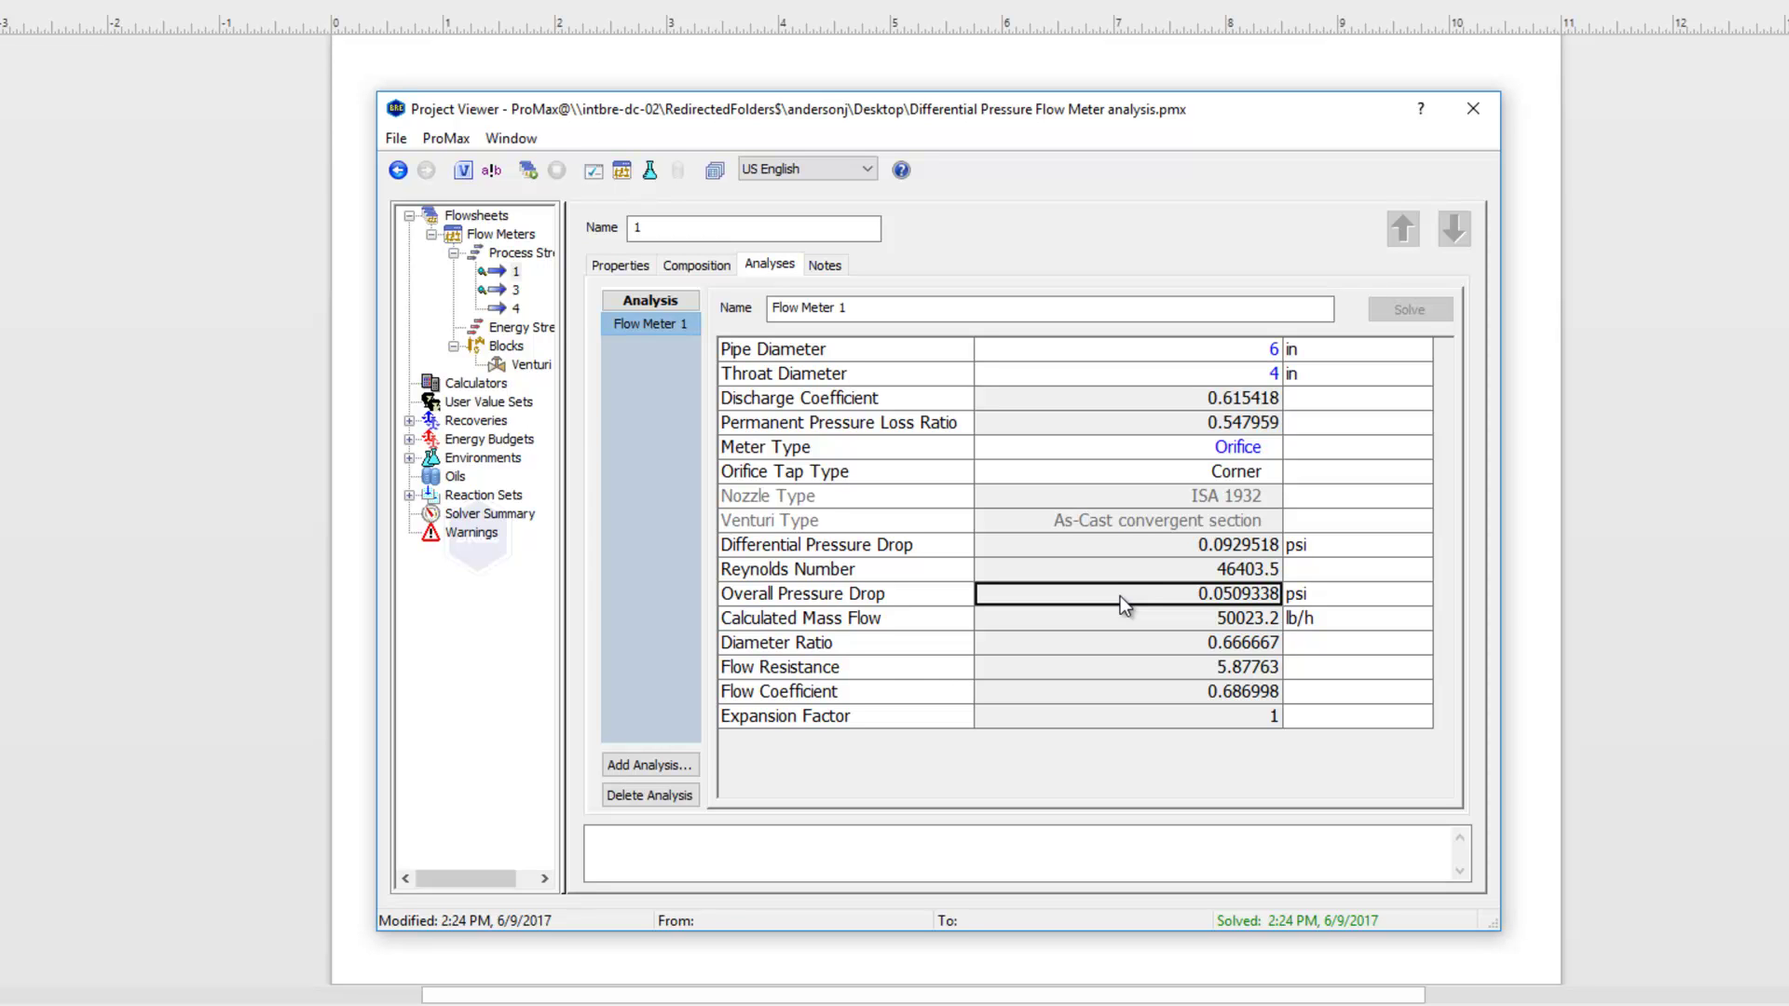
pyautogui.click(1138, 570)
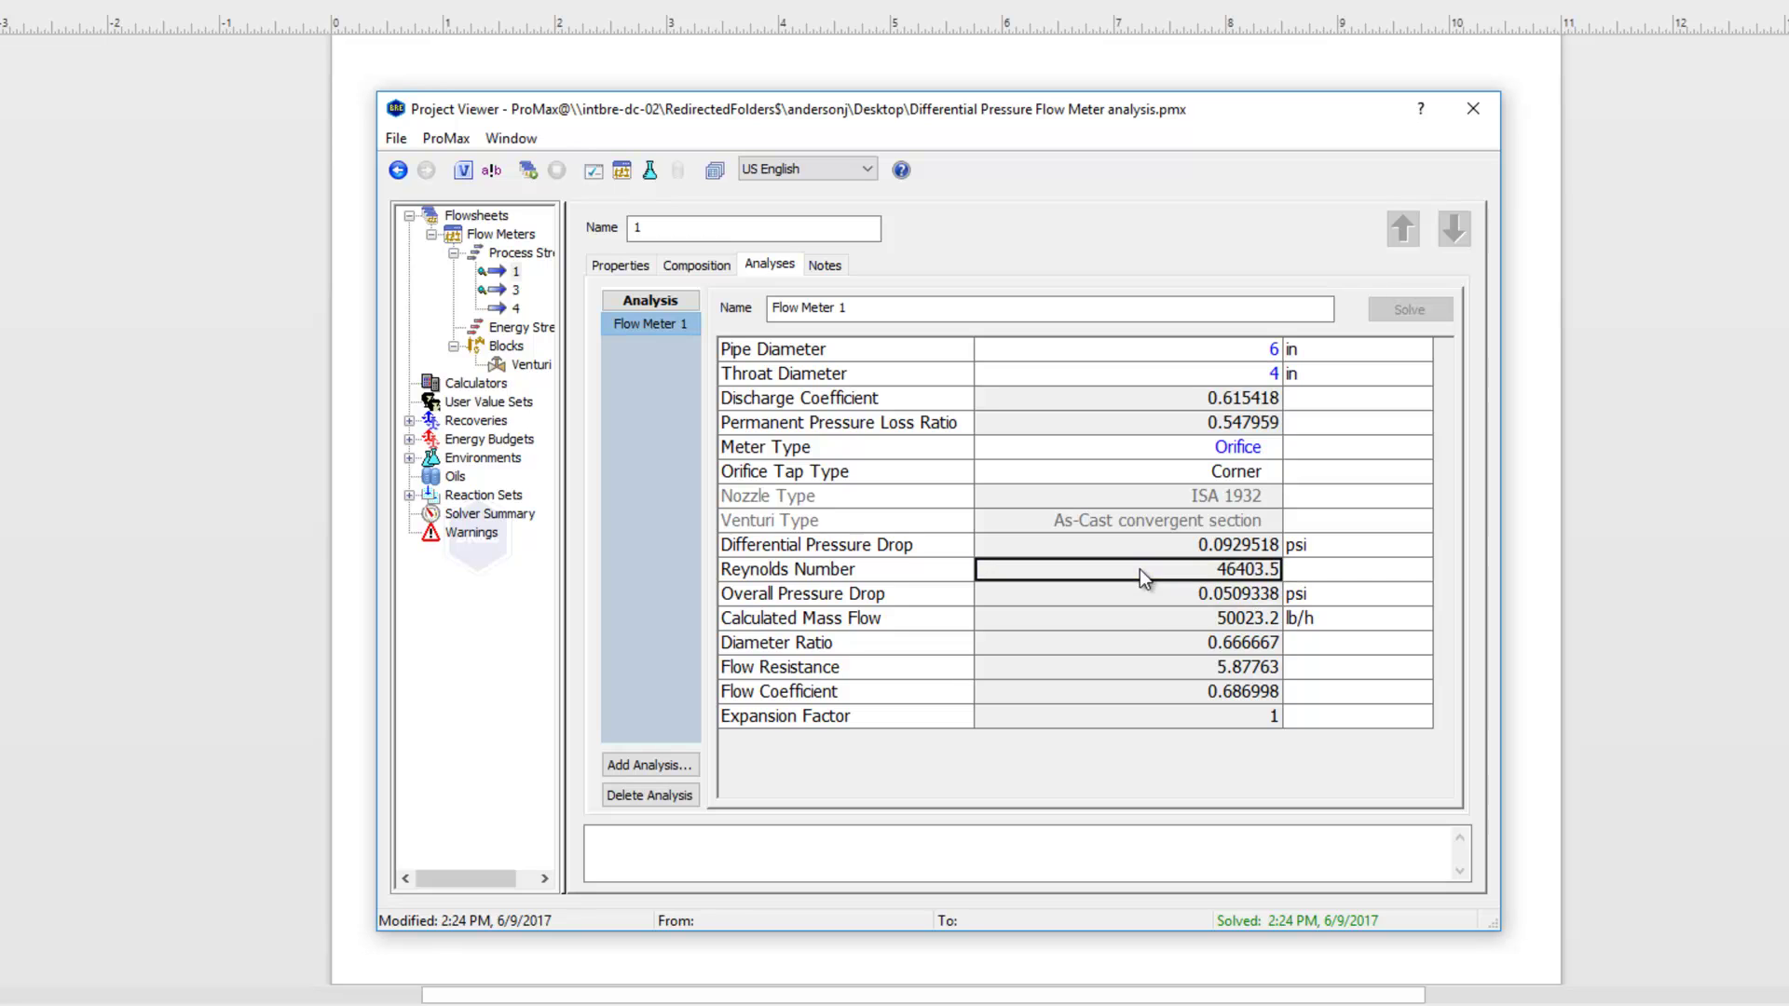
pyautogui.click(1134, 616)
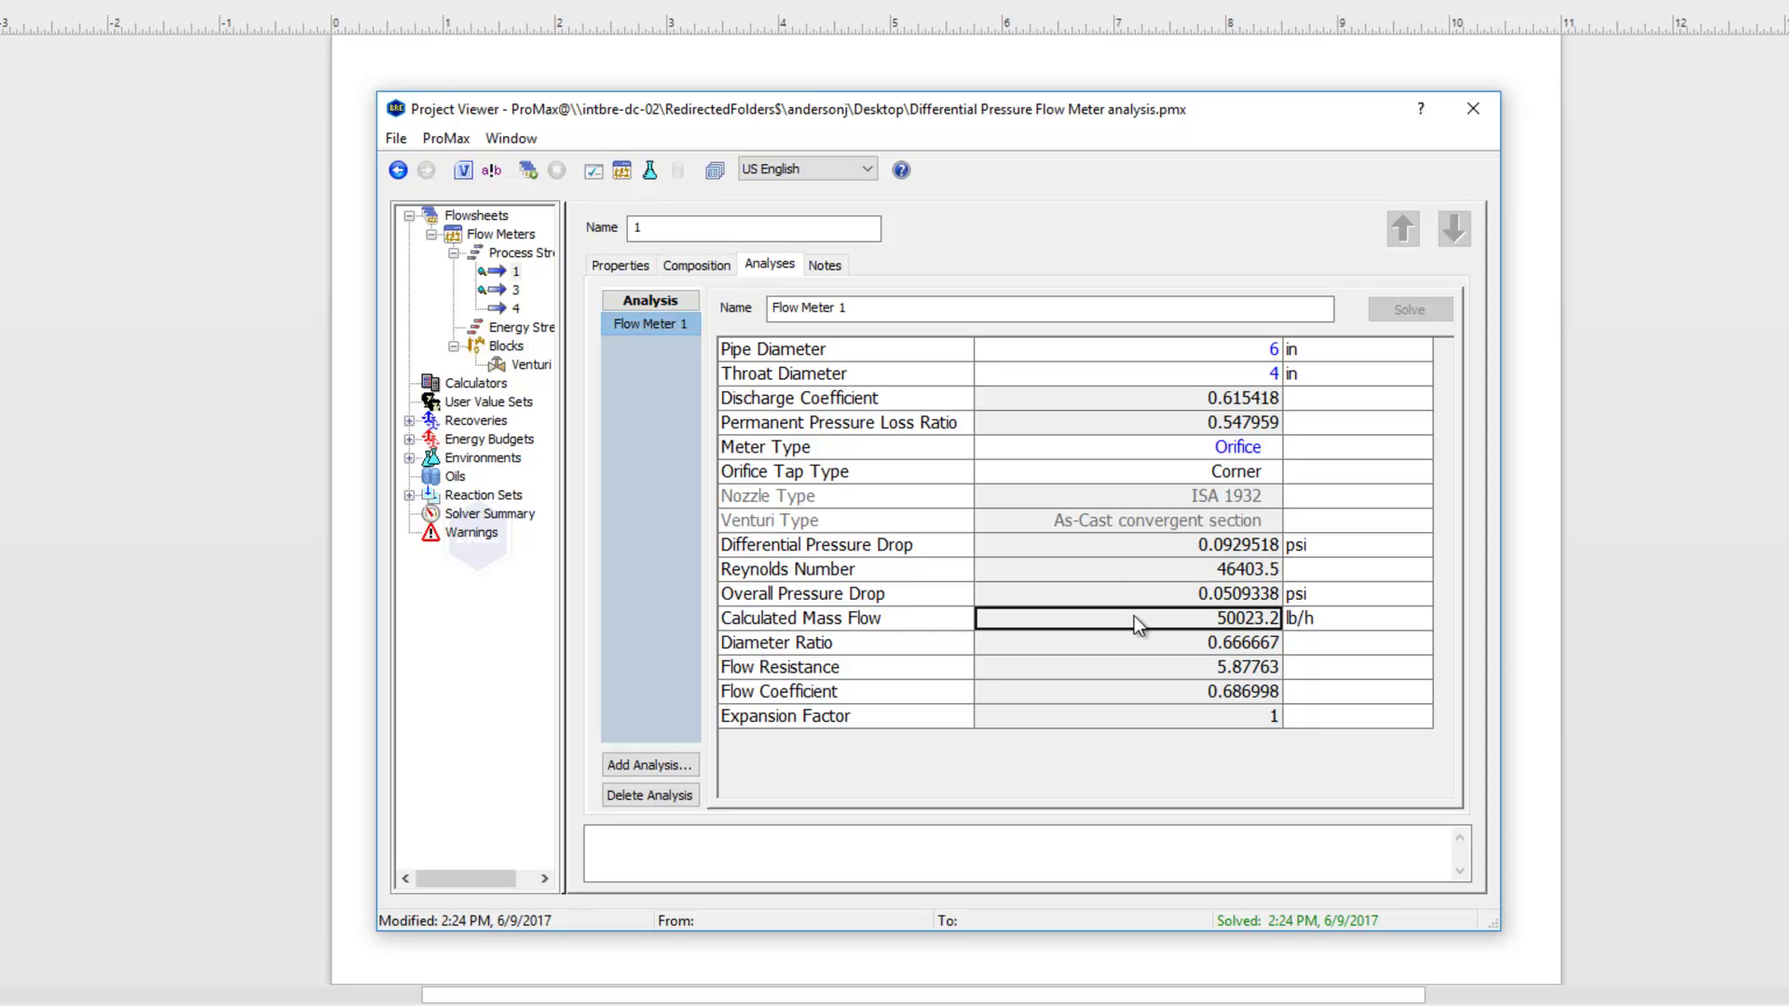
pyautogui.click(1140, 645)
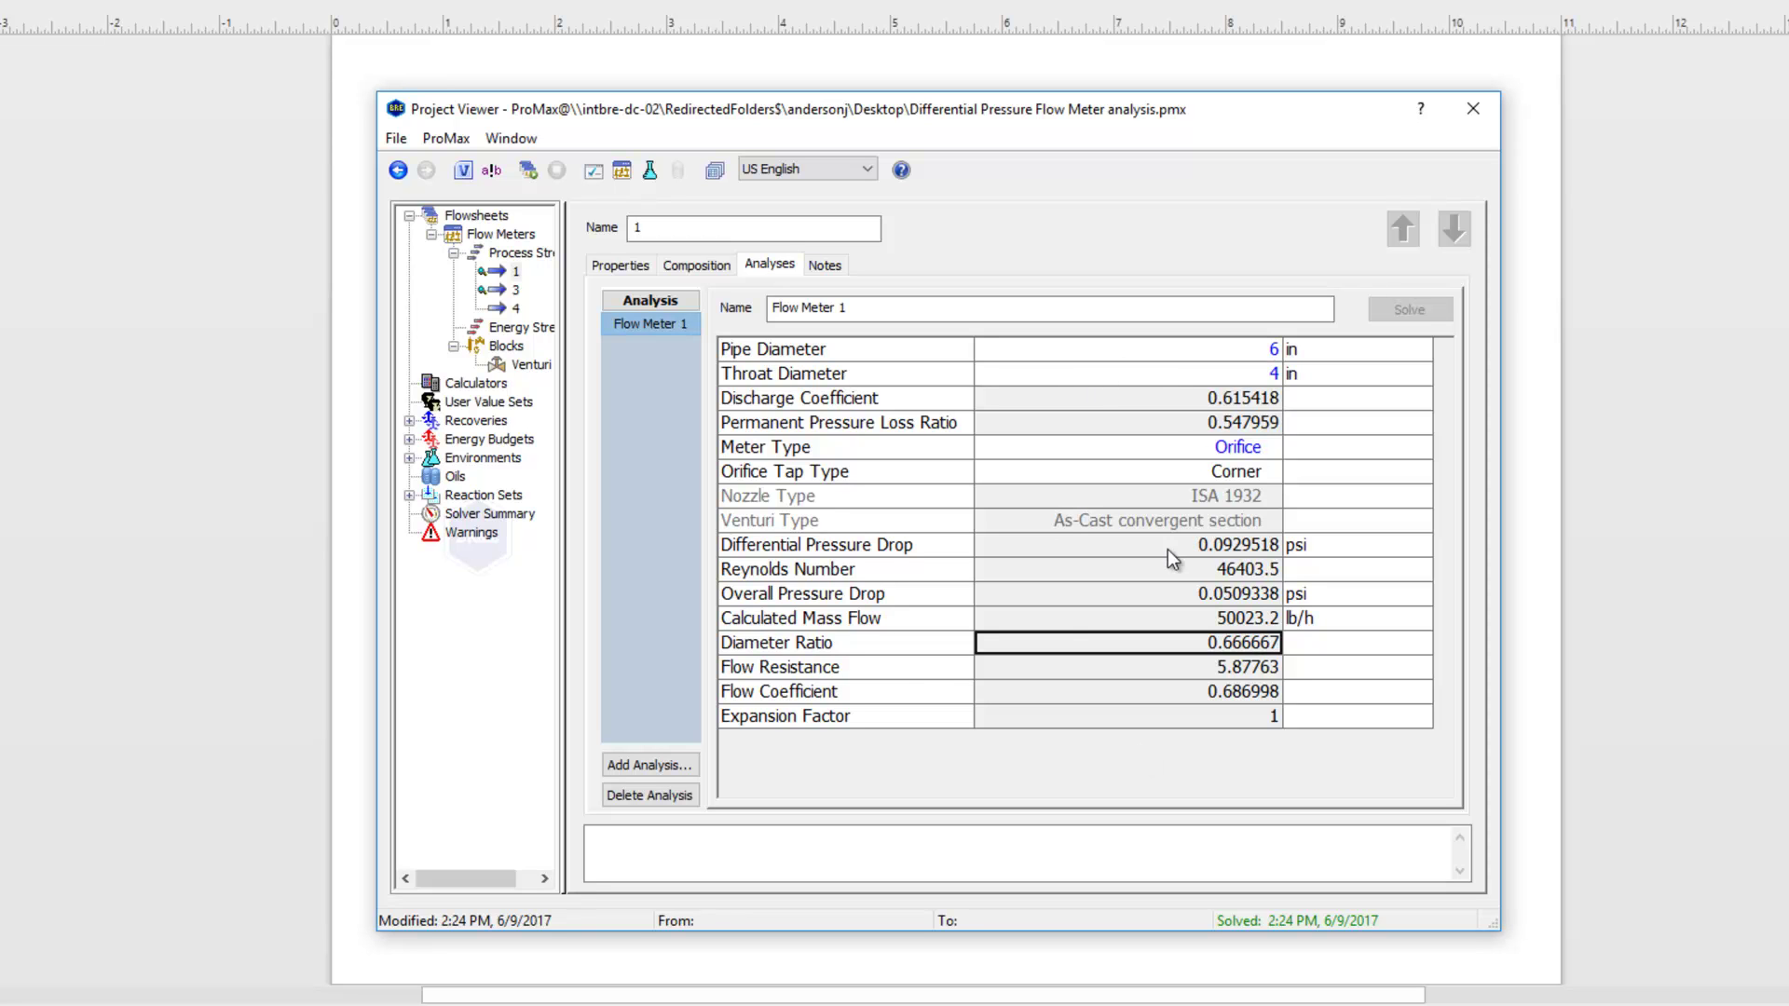
# - Replace the Throat Diameter spec with a 0.5 psi overall pressure drop and solve for a 2.61362 in throat
pyautogui.moveTo(1119, 382)
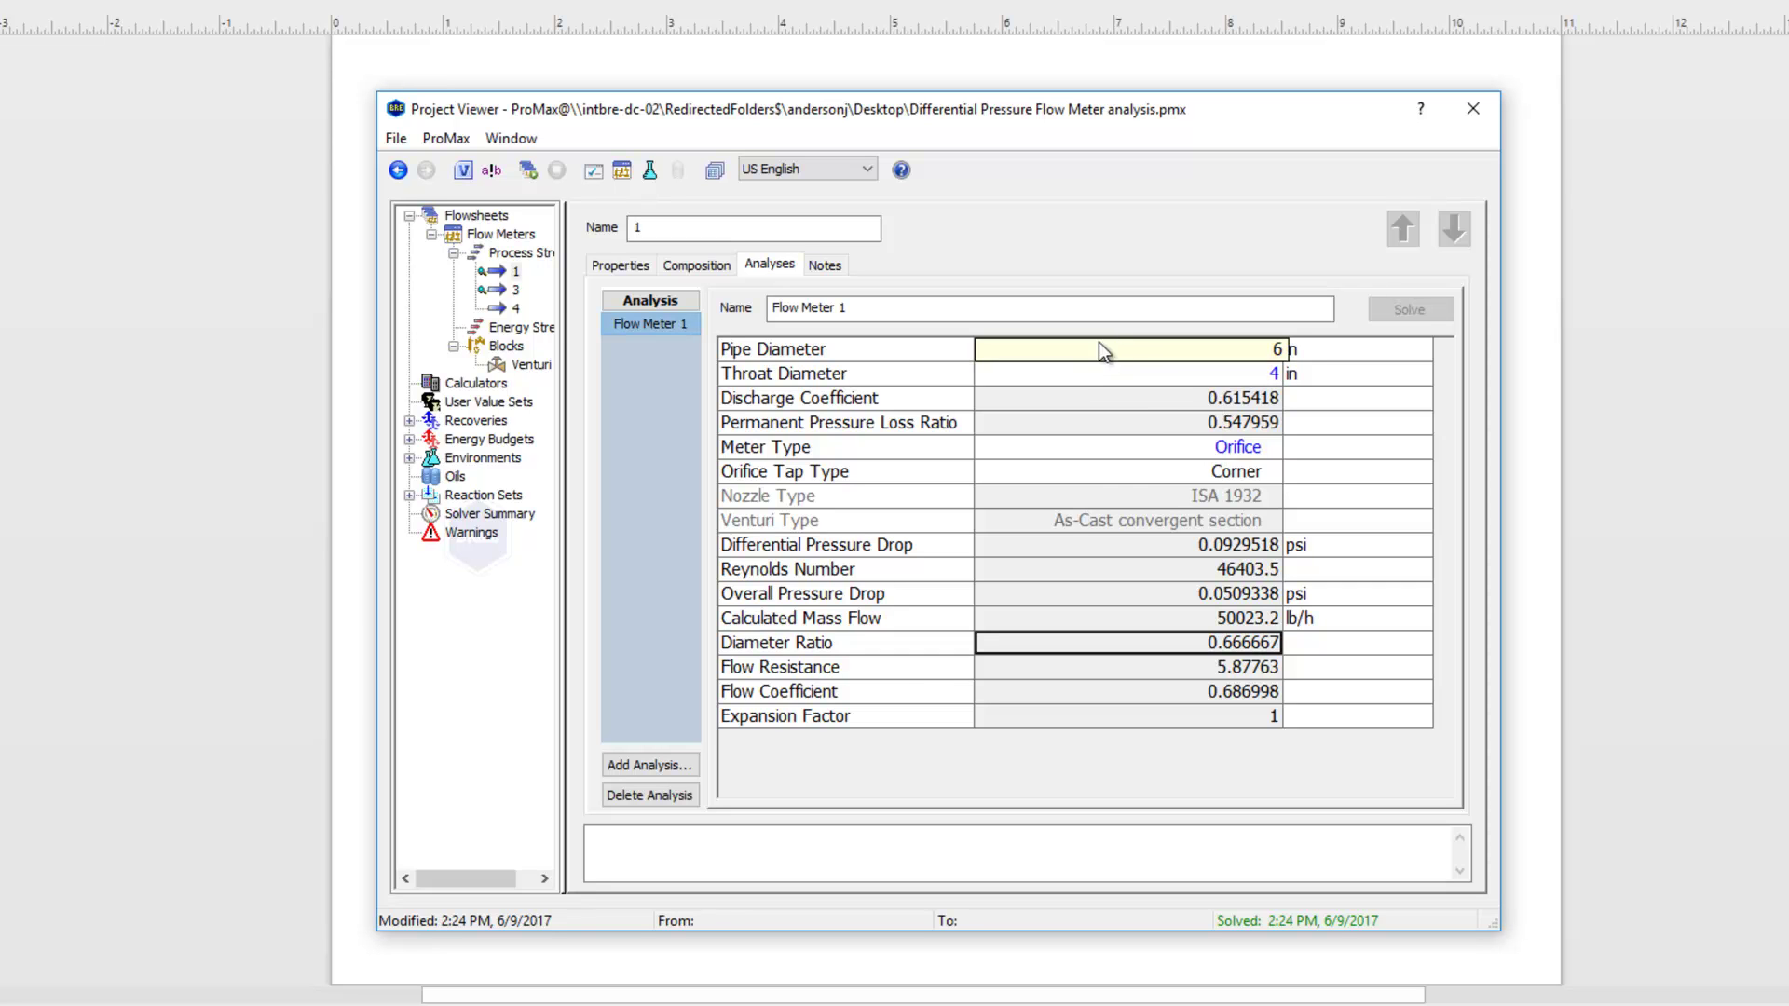
pyautogui.click(1161, 377)
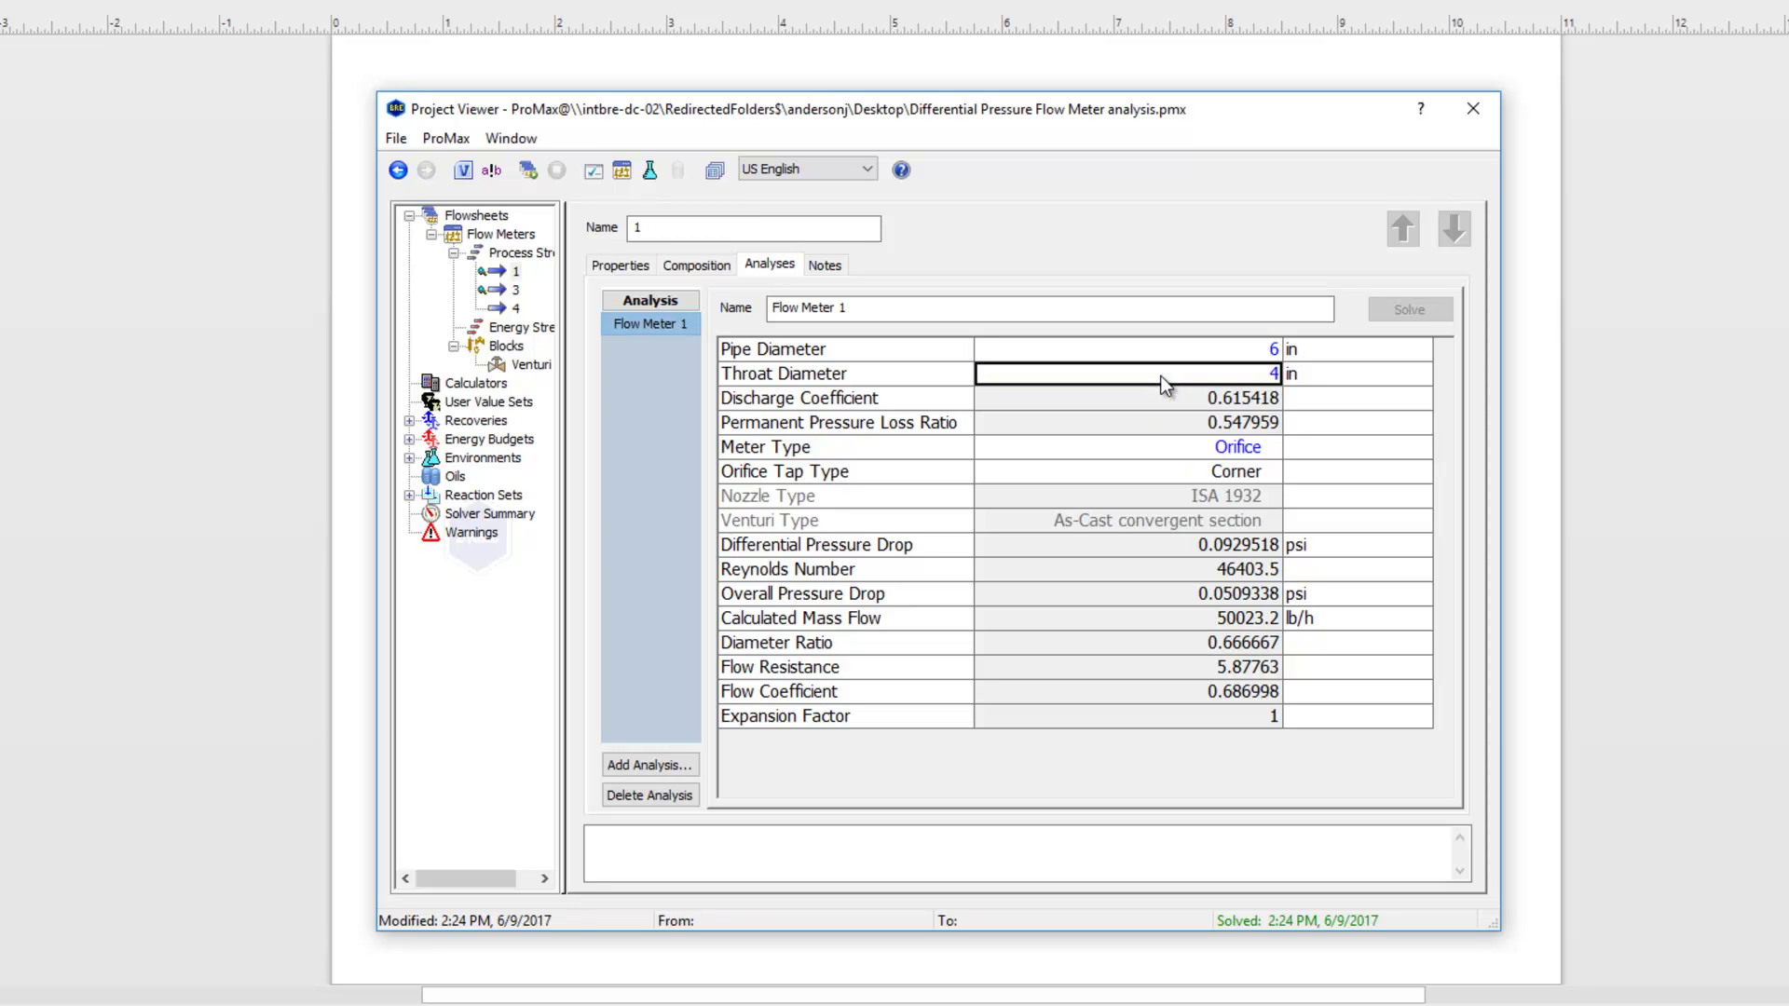
pyautogui.press('Delete')
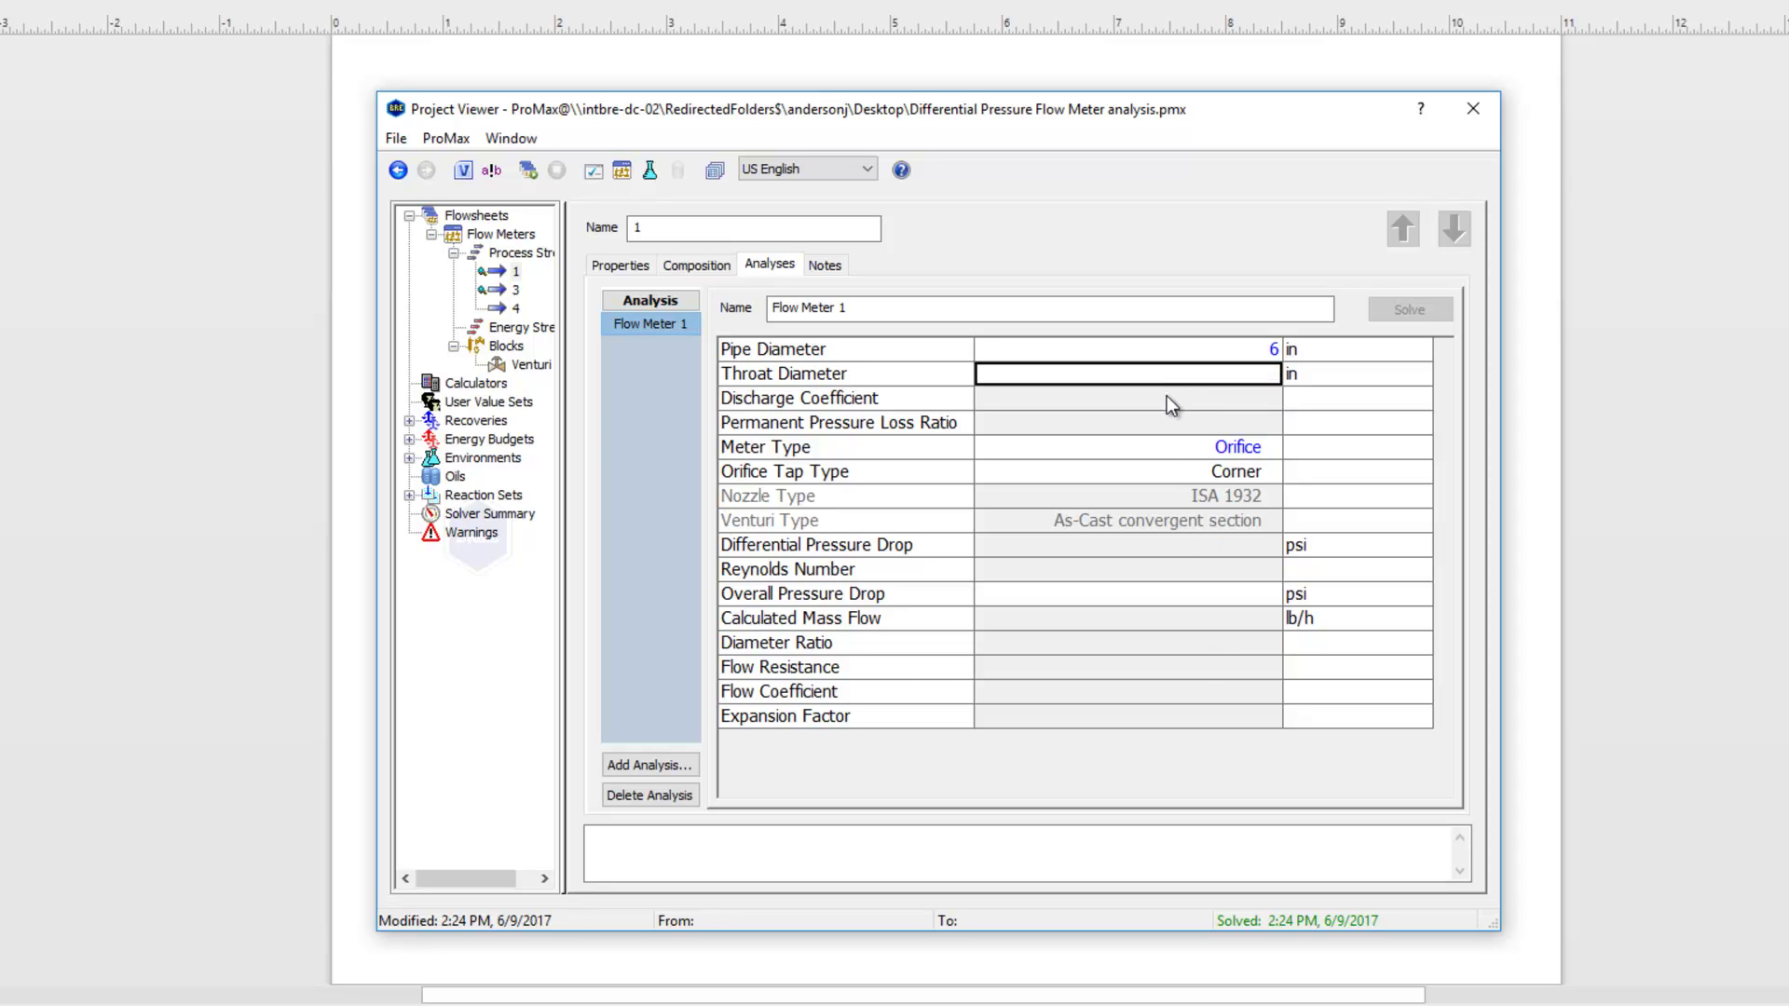
pyautogui.click(1137, 594)
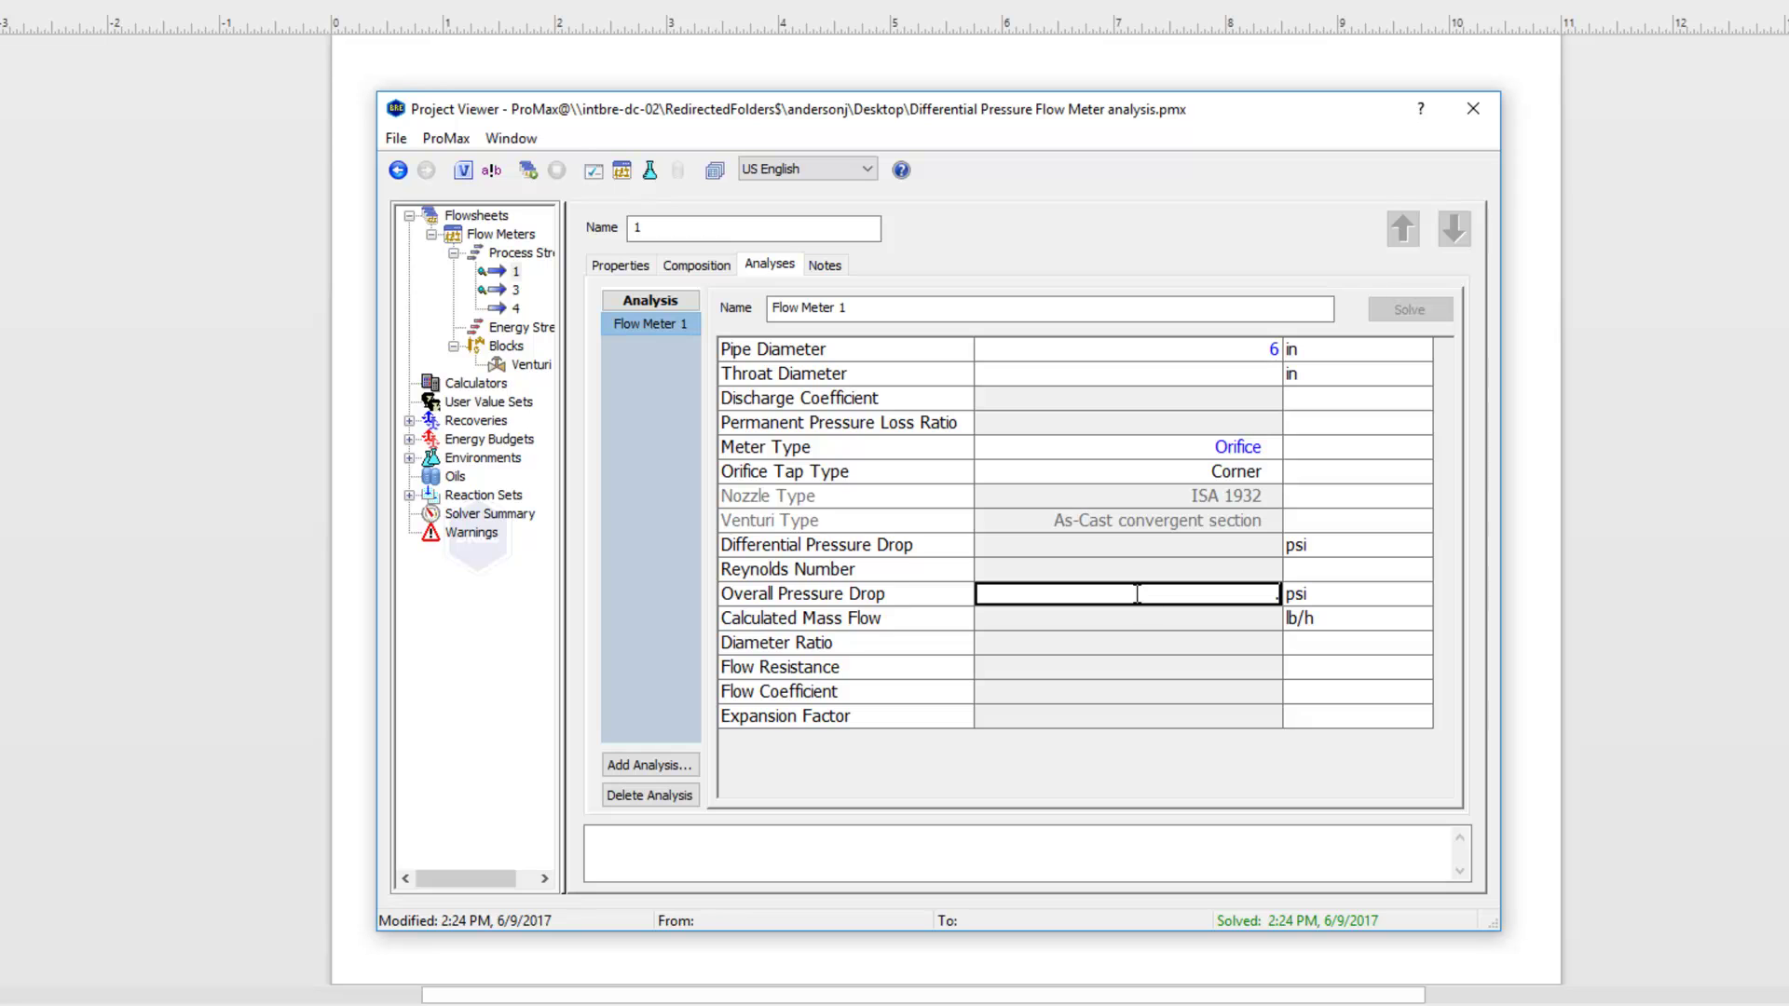
pyautogui.write('.5')
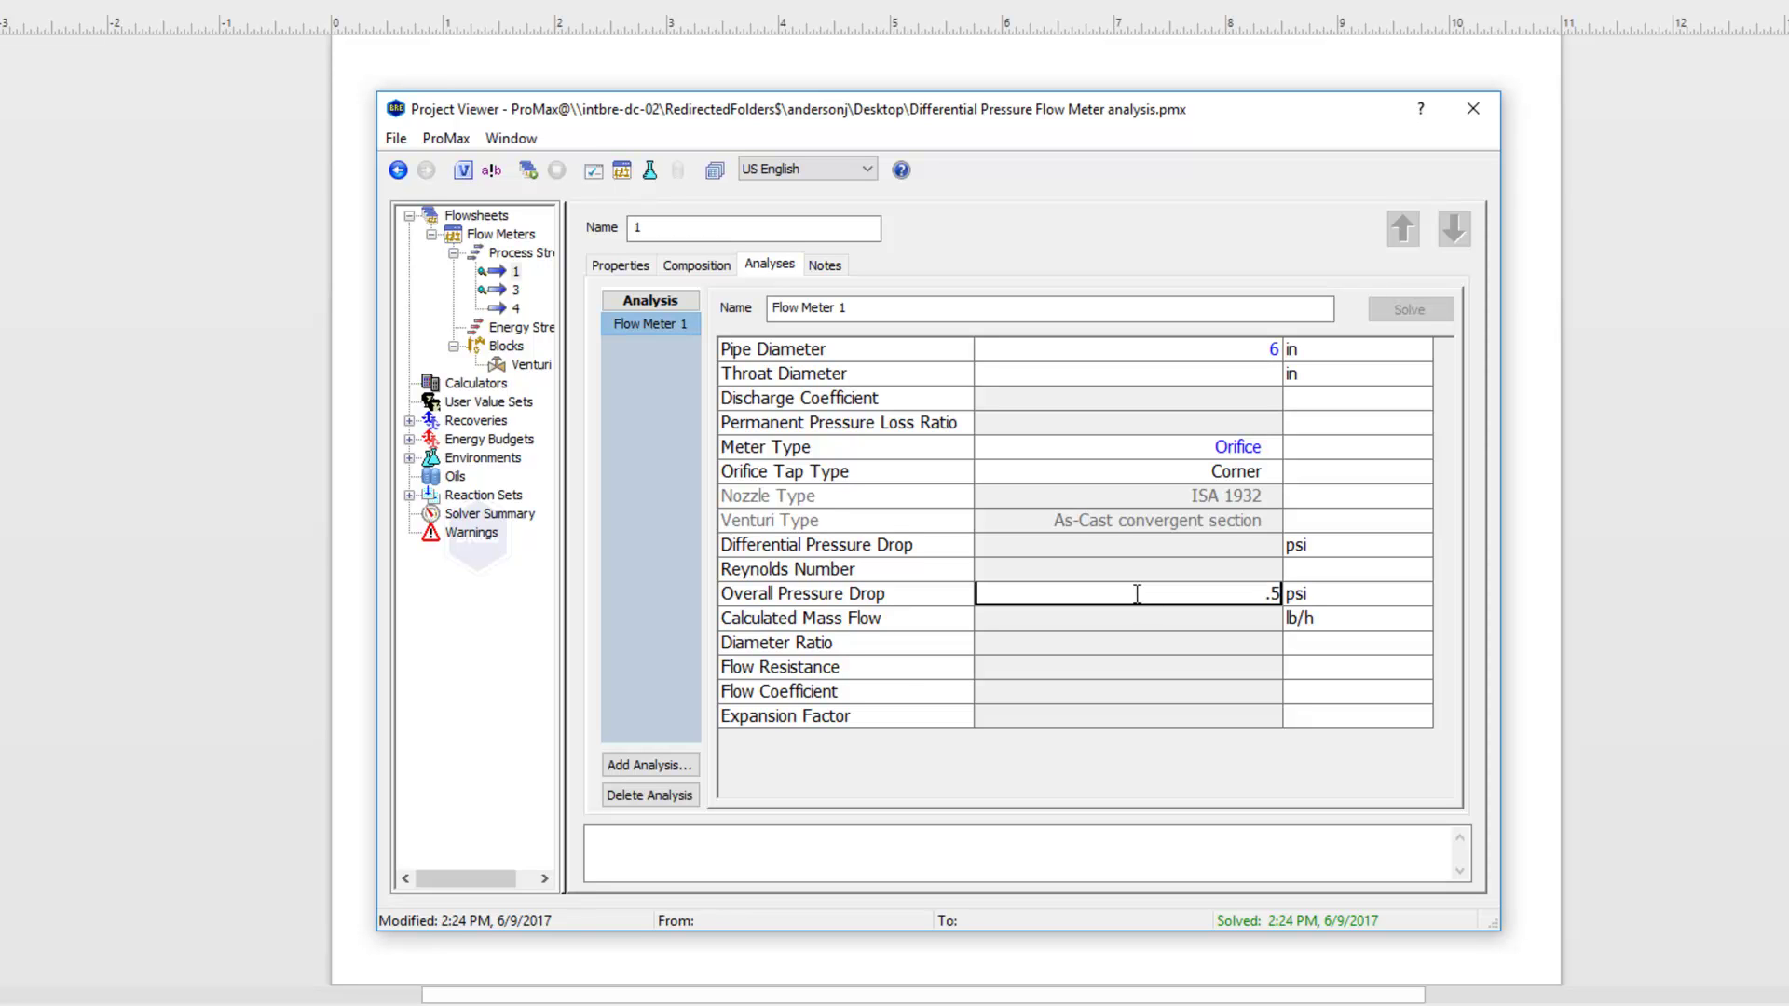
pyautogui.press('Return')
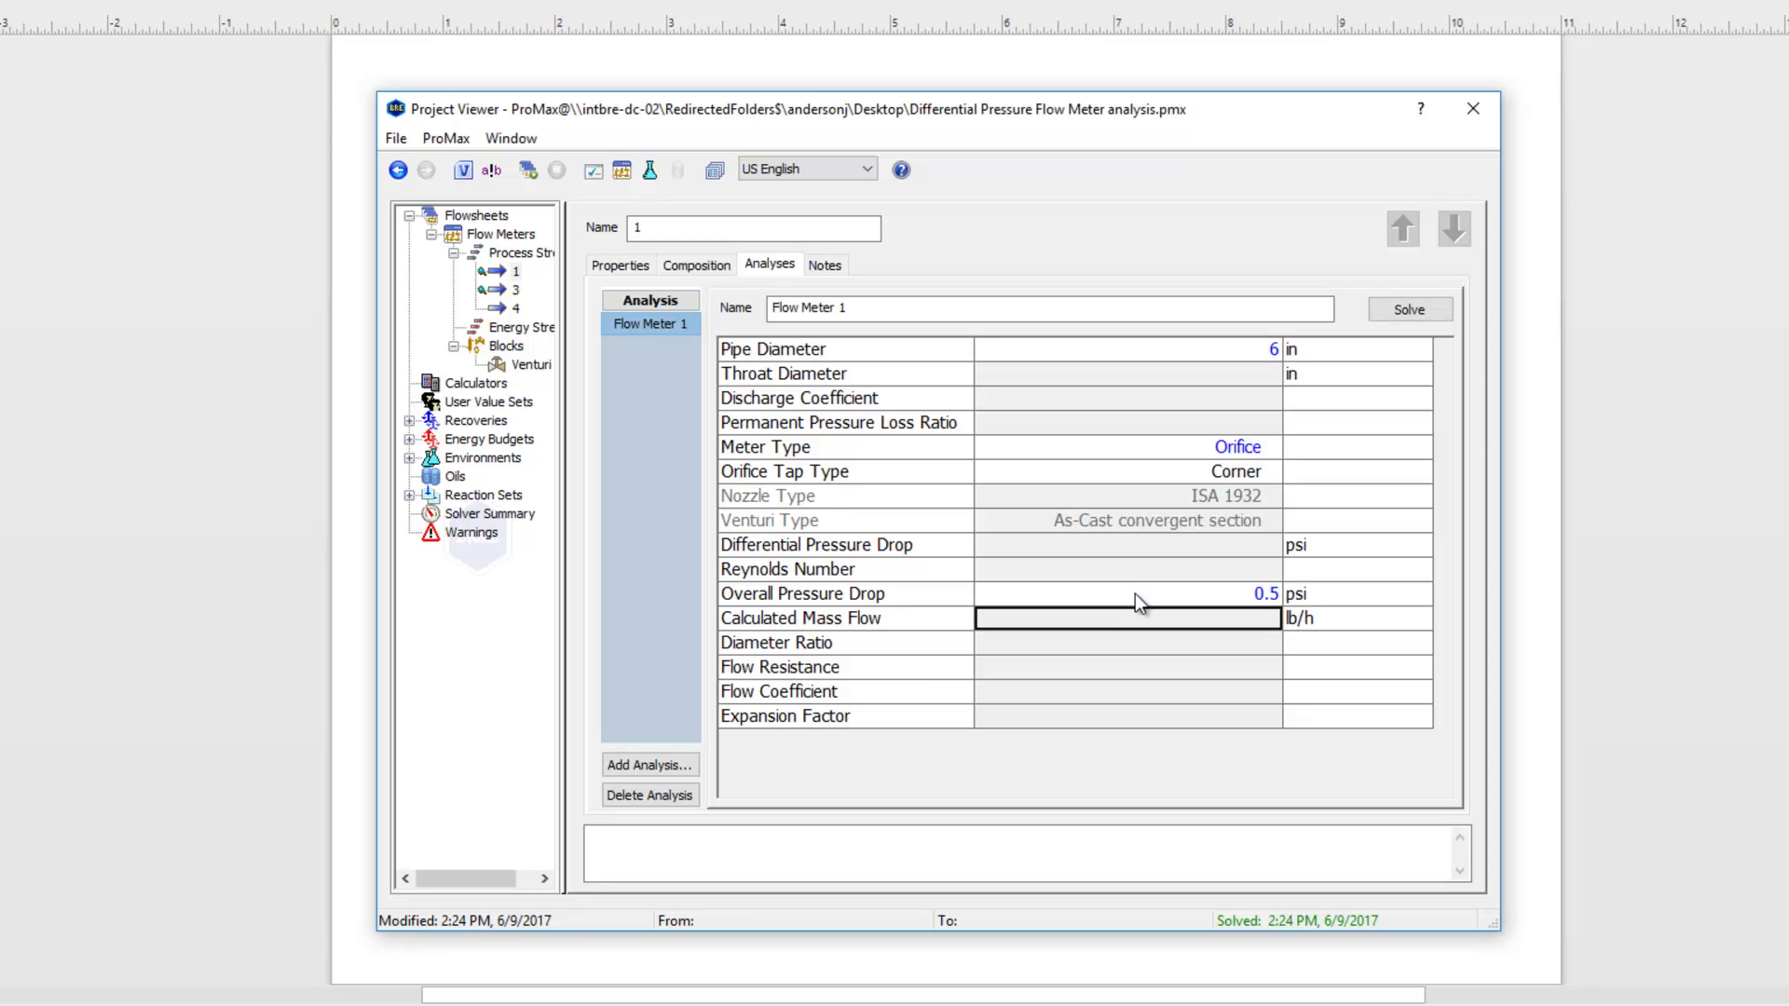
pyautogui.click(1413, 309)
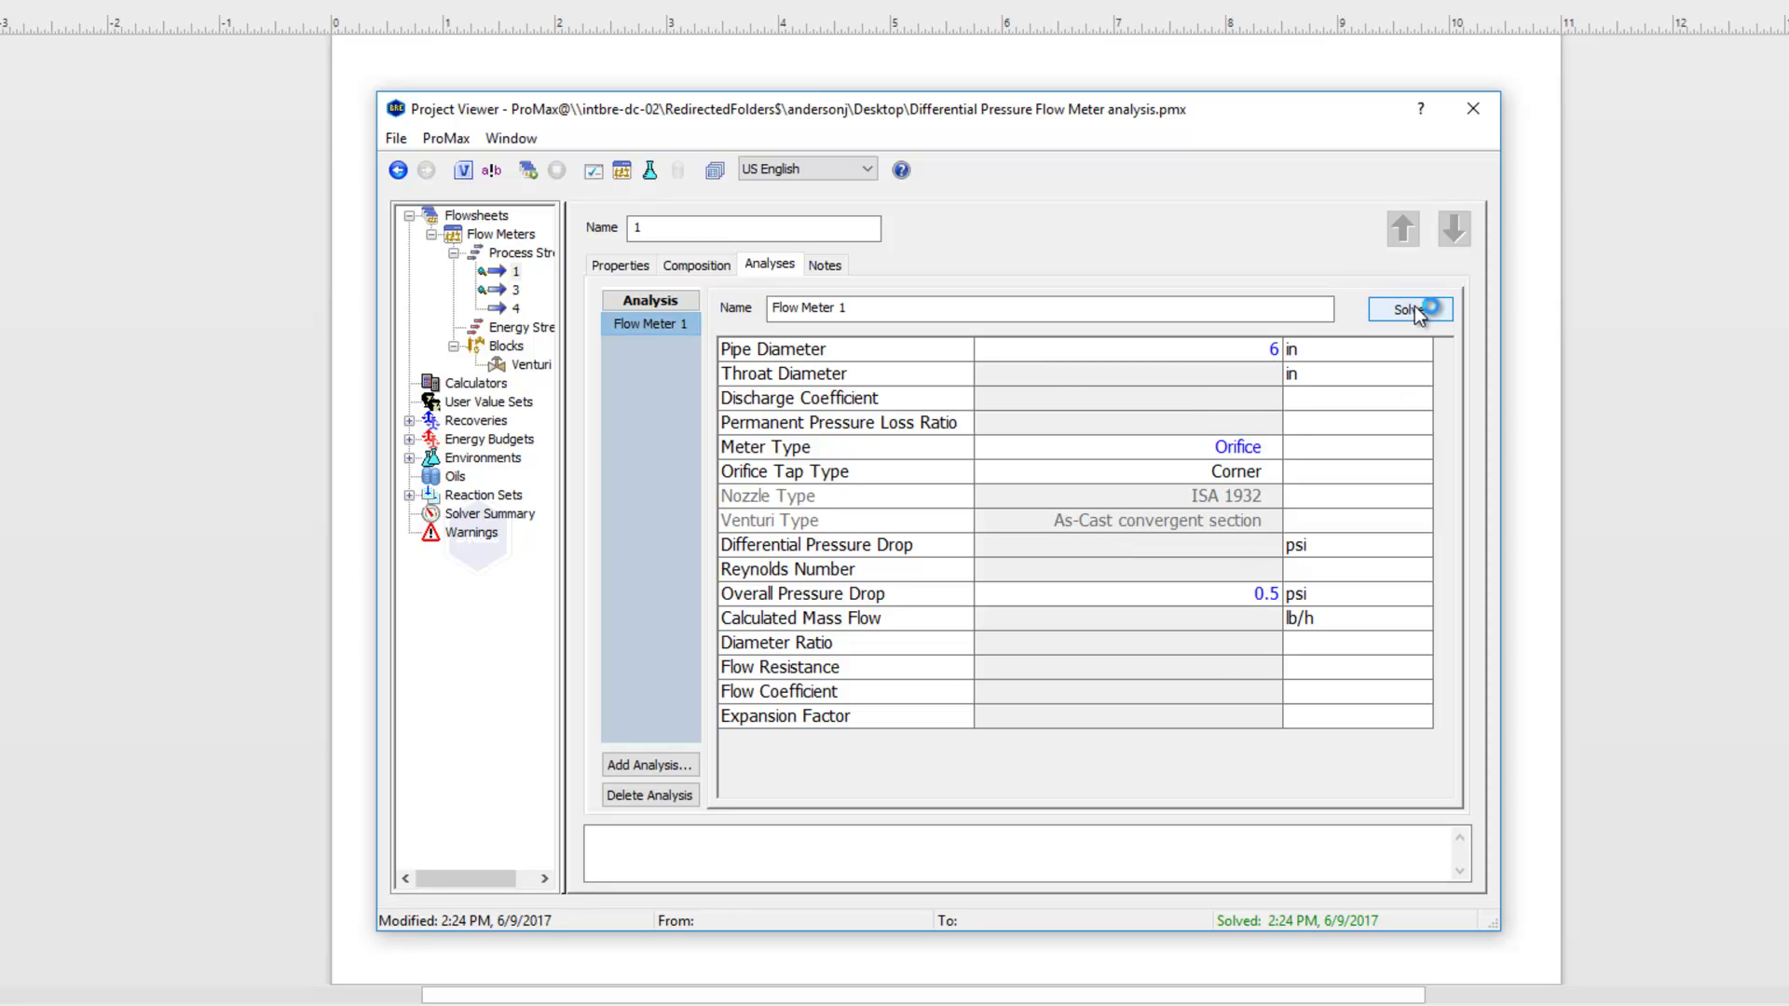
pyautogui.click(1197, 381)
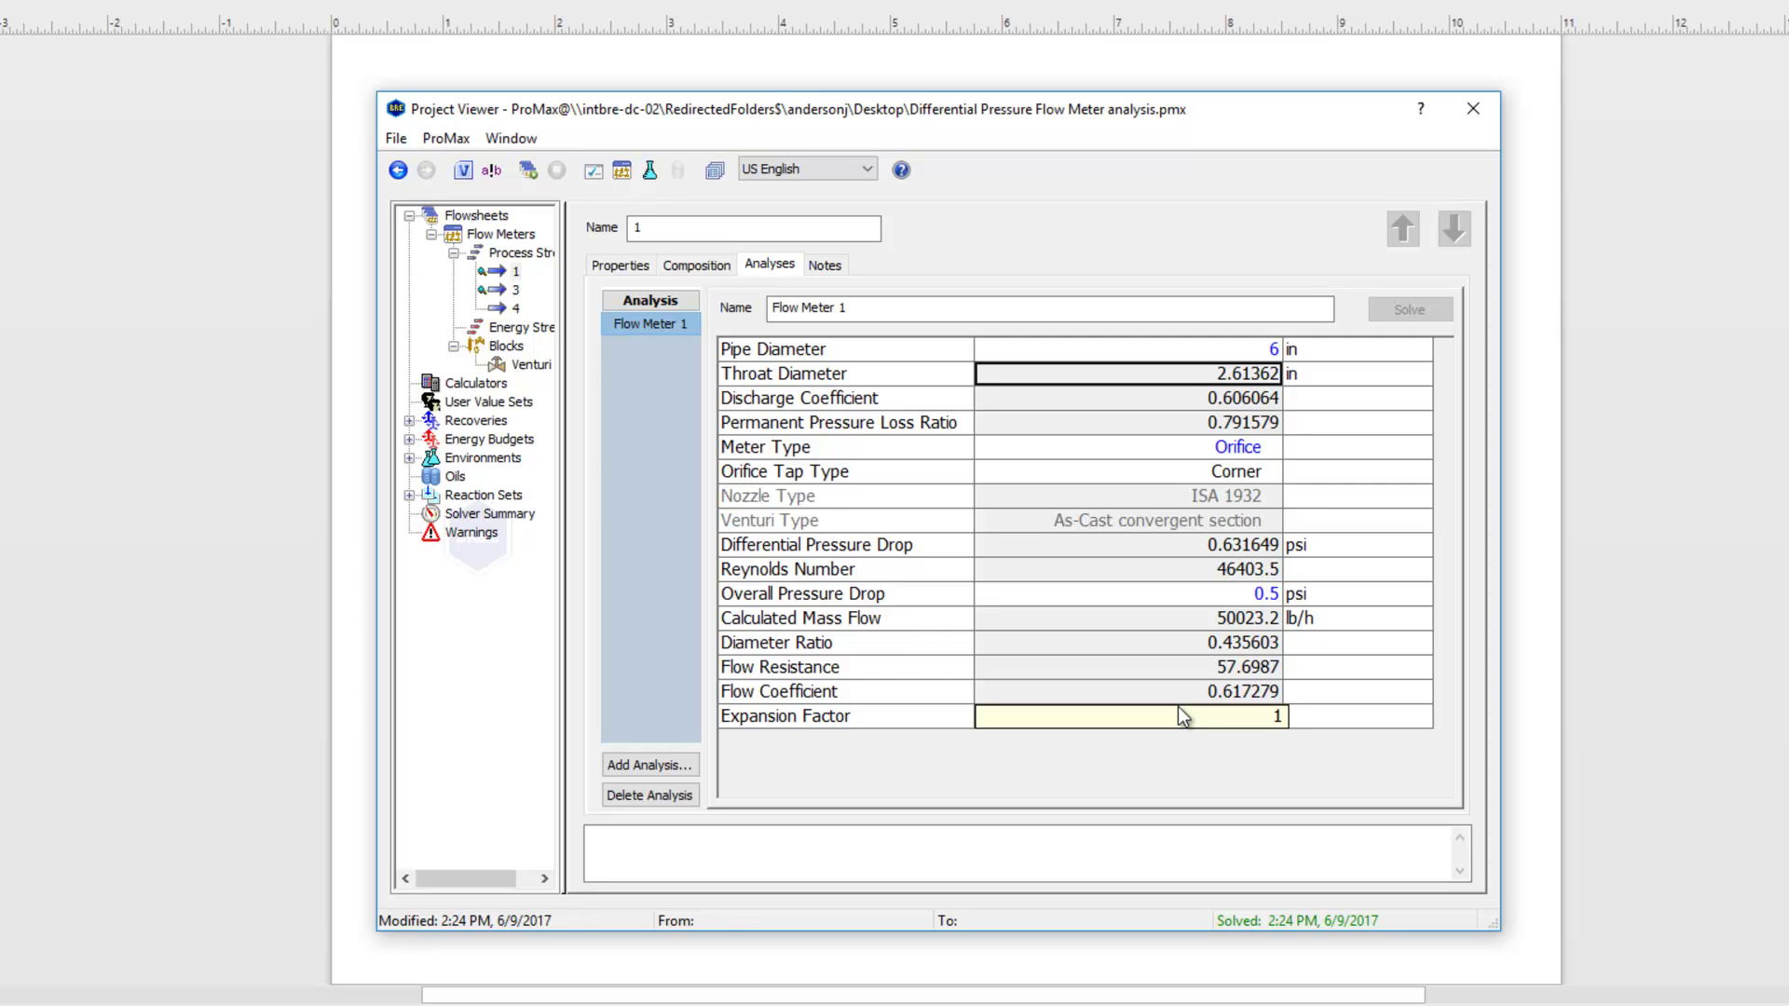
pyautogui.click(1466, 107)
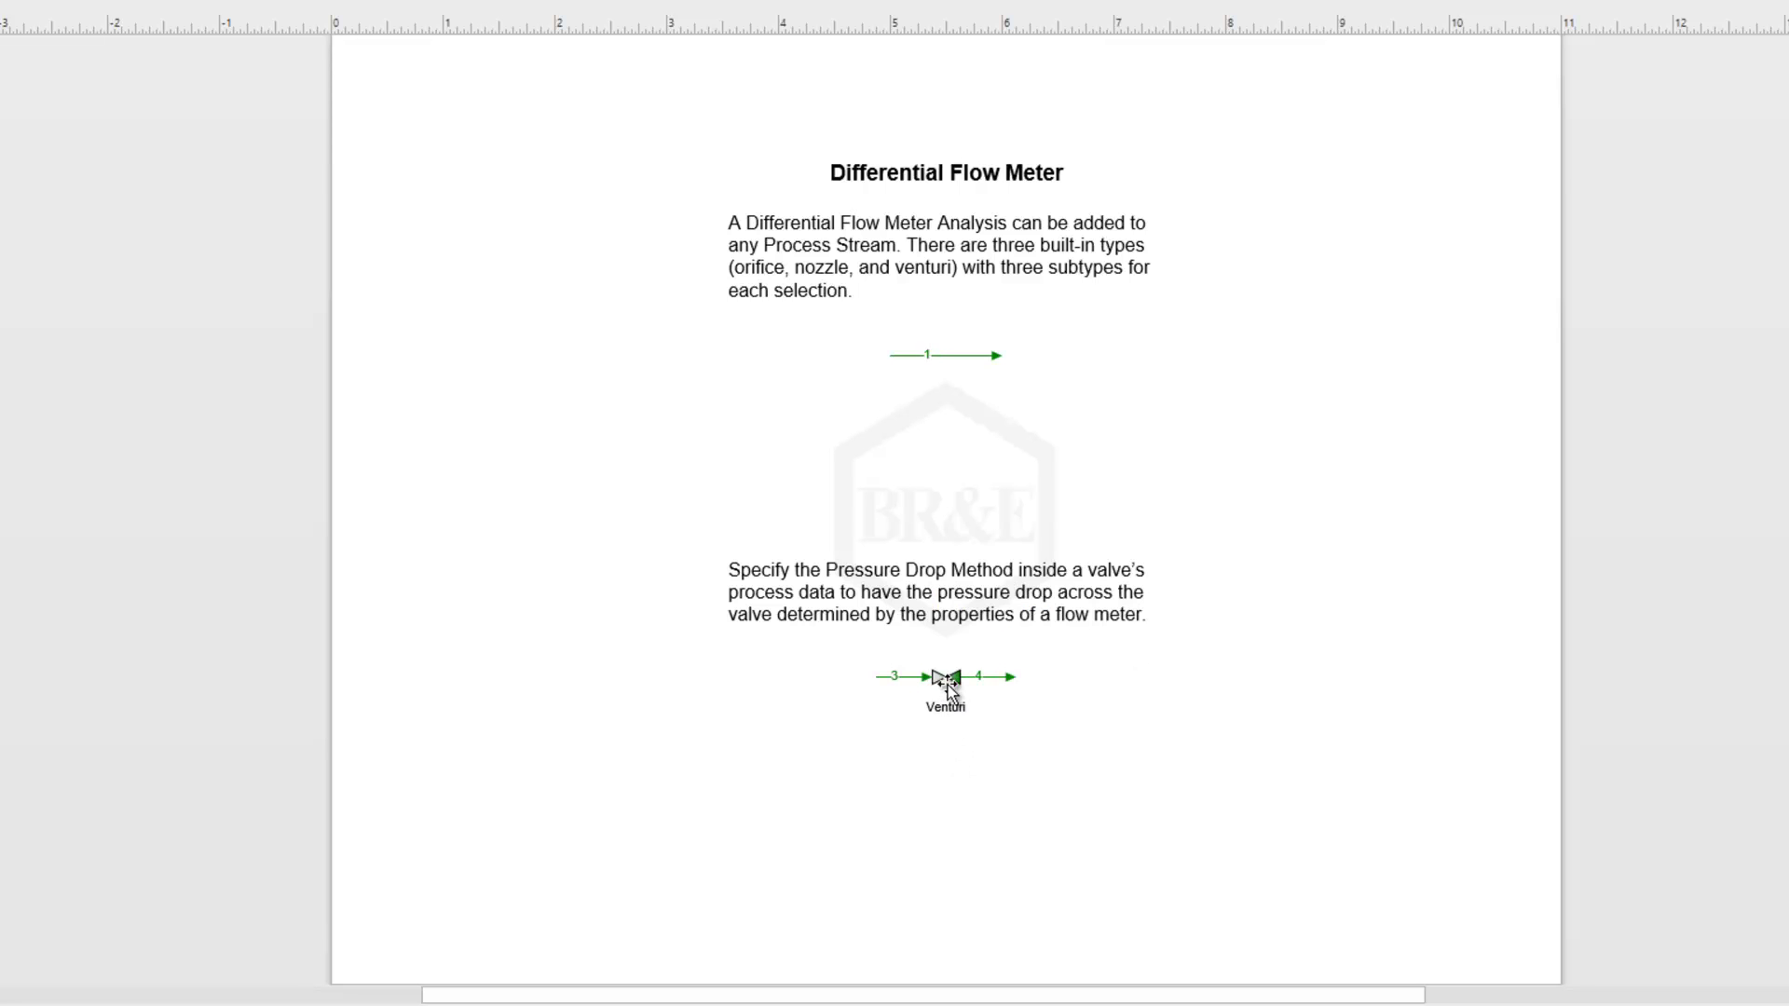
pyautogui.moveTo(949, 684)
pyautogui.doubleClick(943, 681)
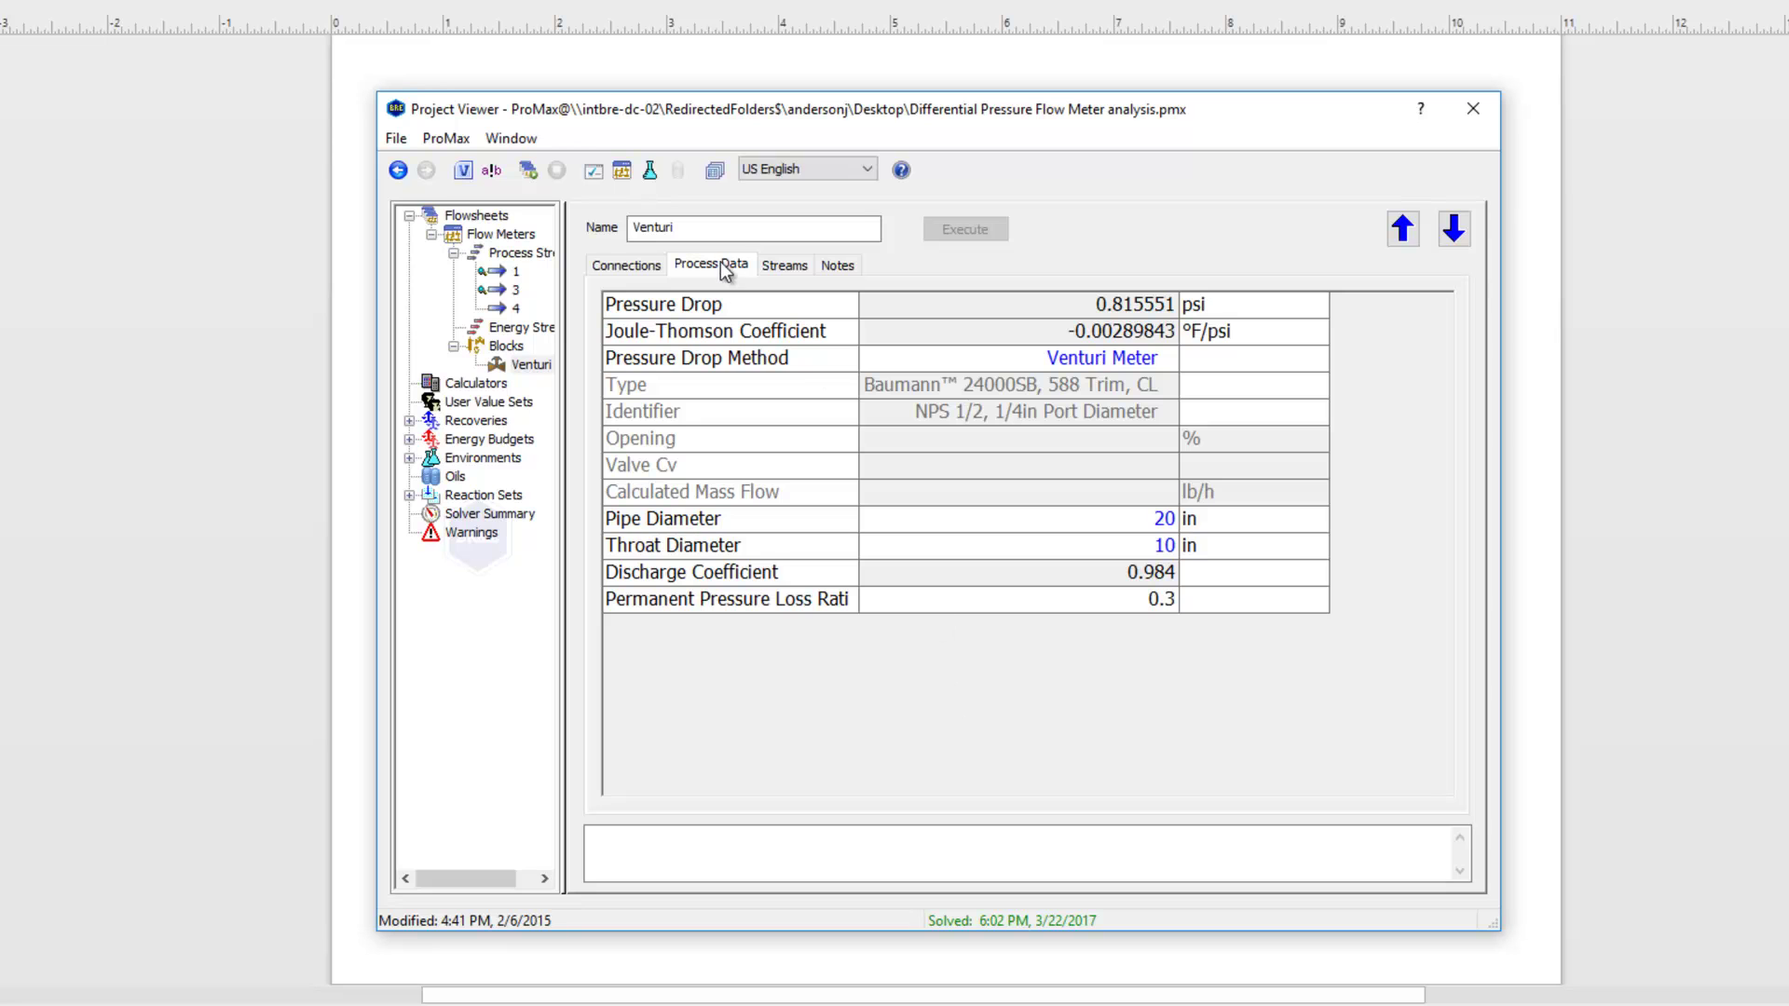
pyautogui.click(950, 362)
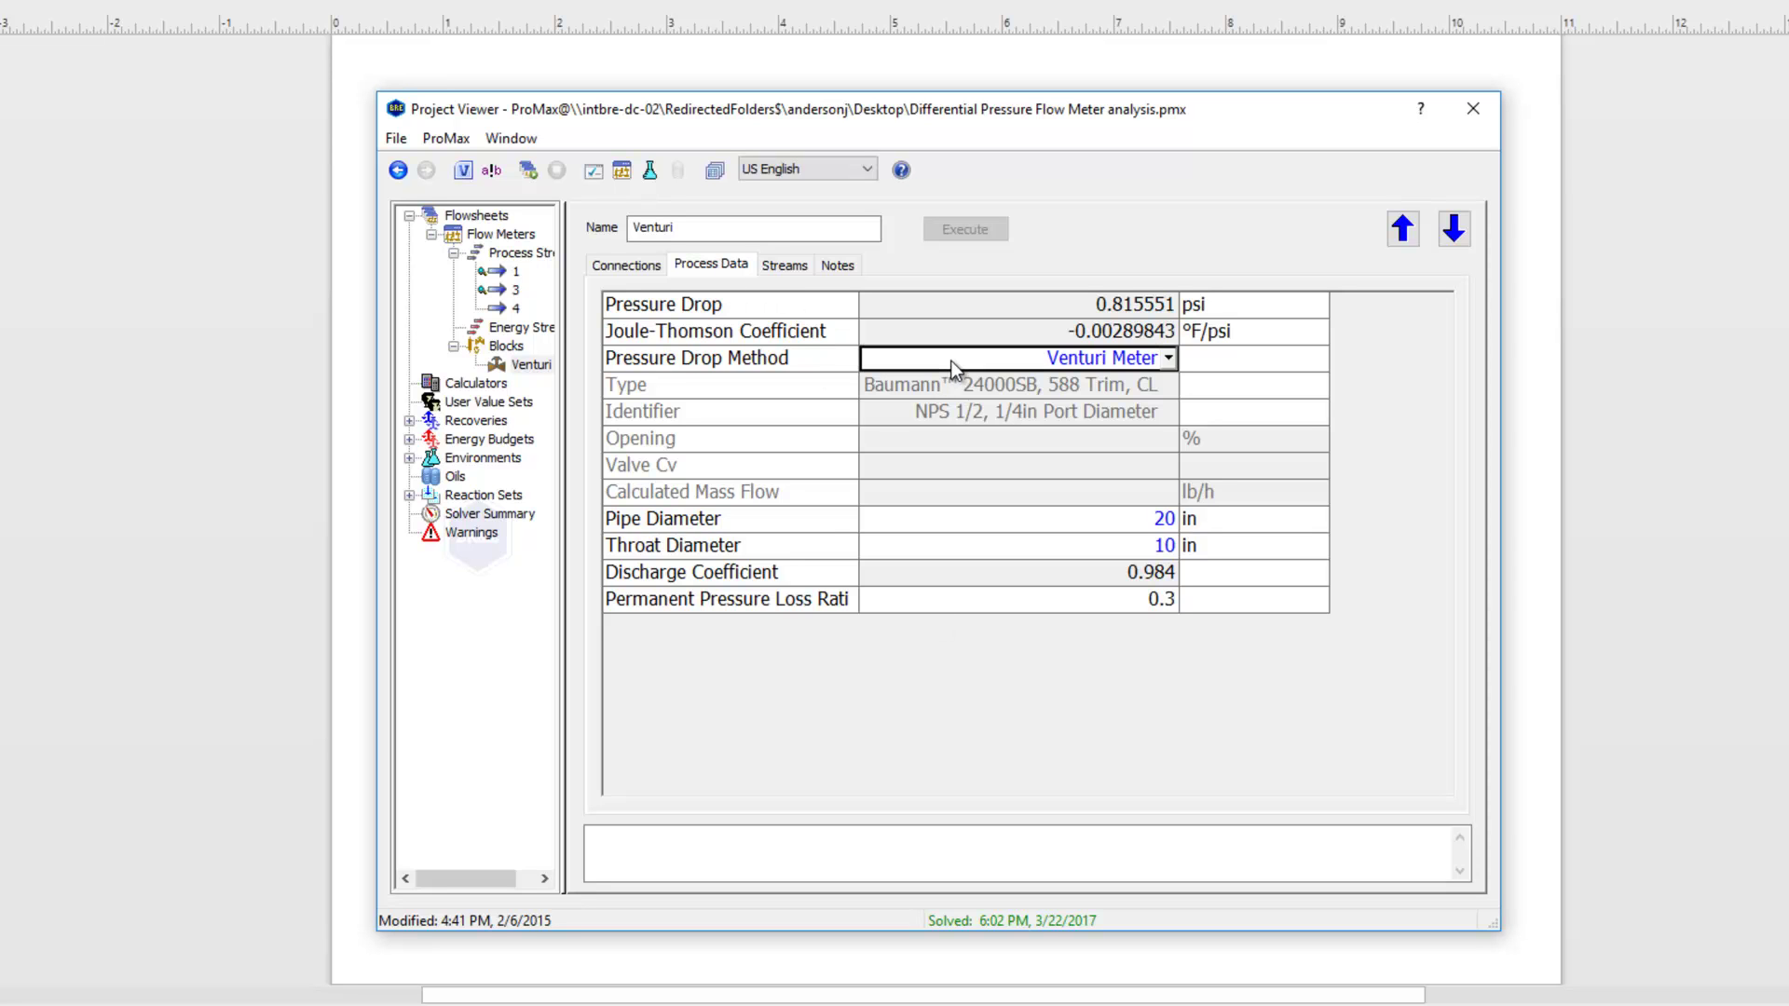
pyautogui.click(1168, 359)
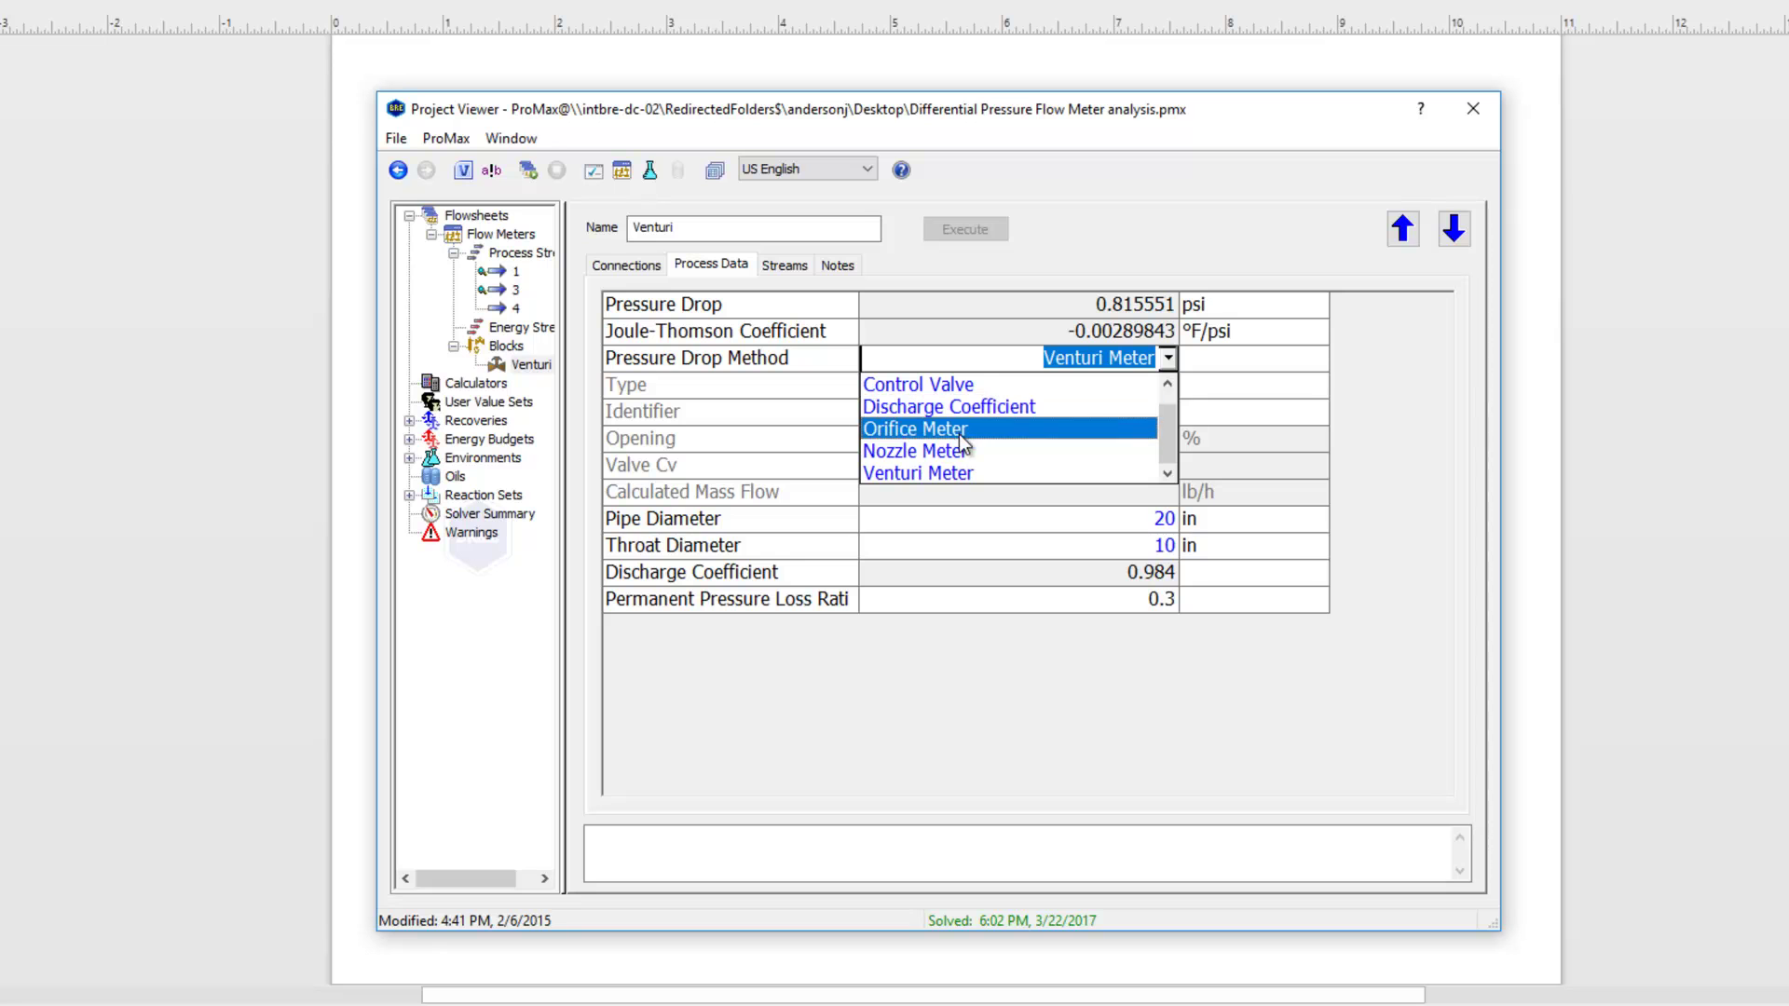
pyautogui.click(1223, 356)
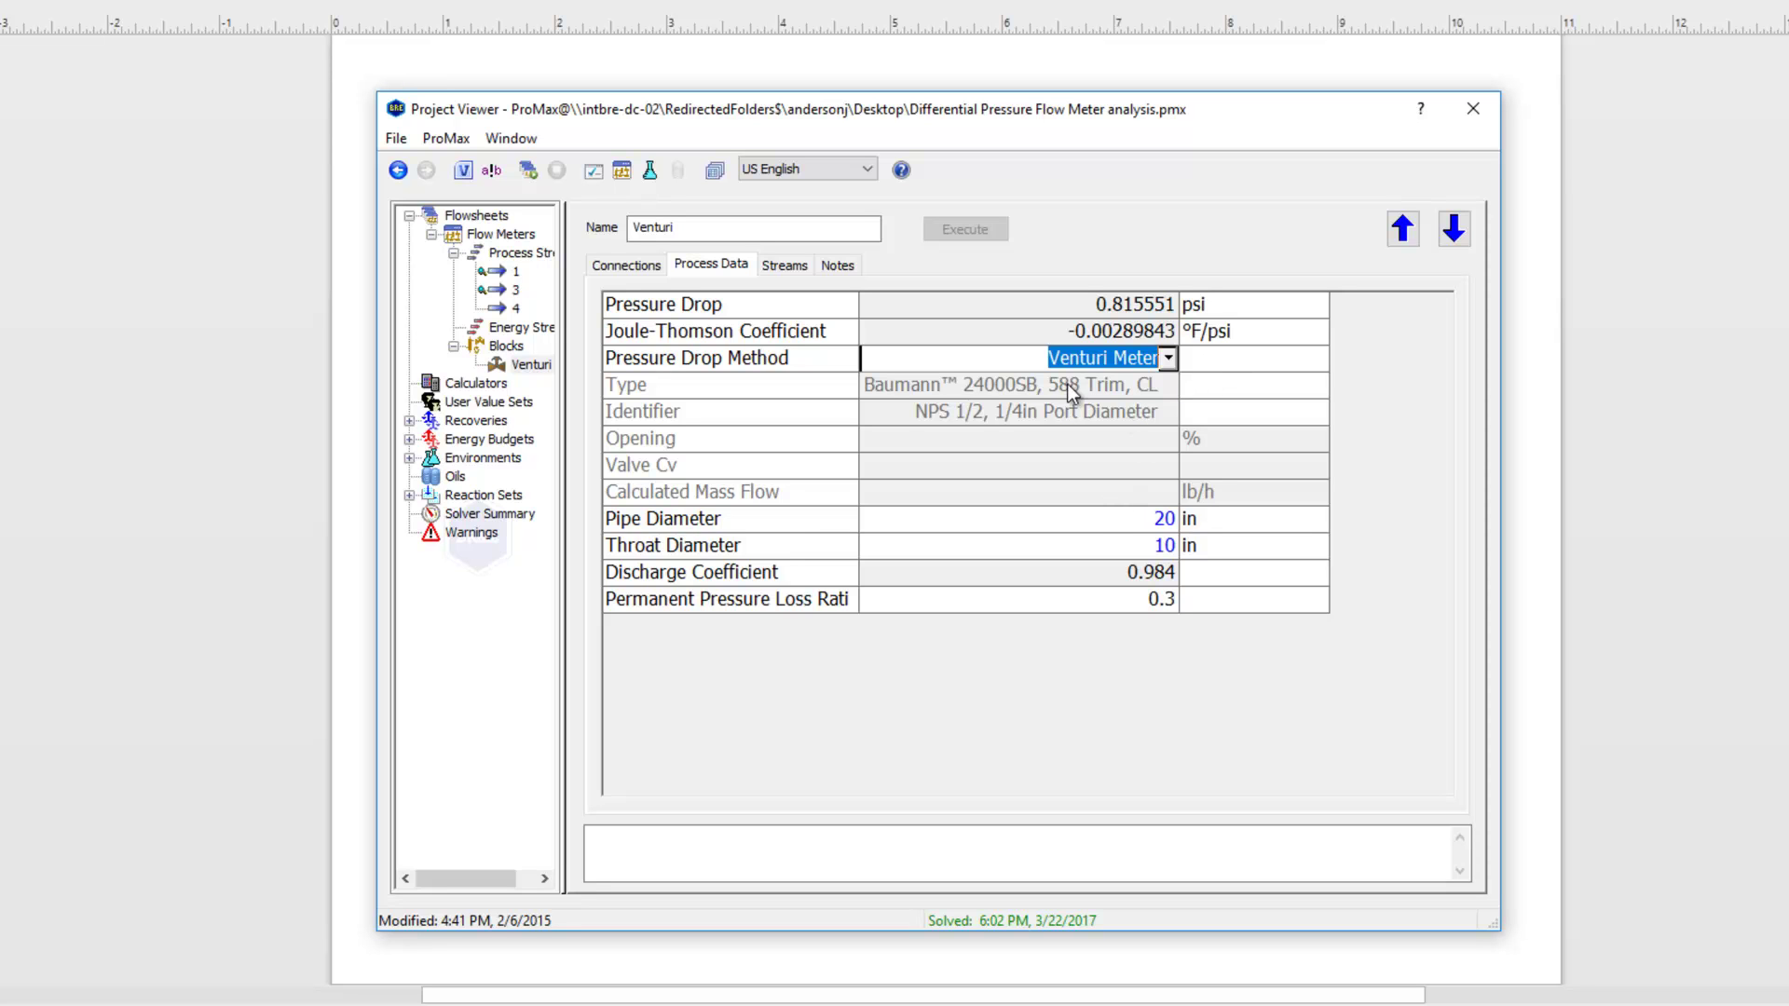
pyautogui.click(1100, 519)
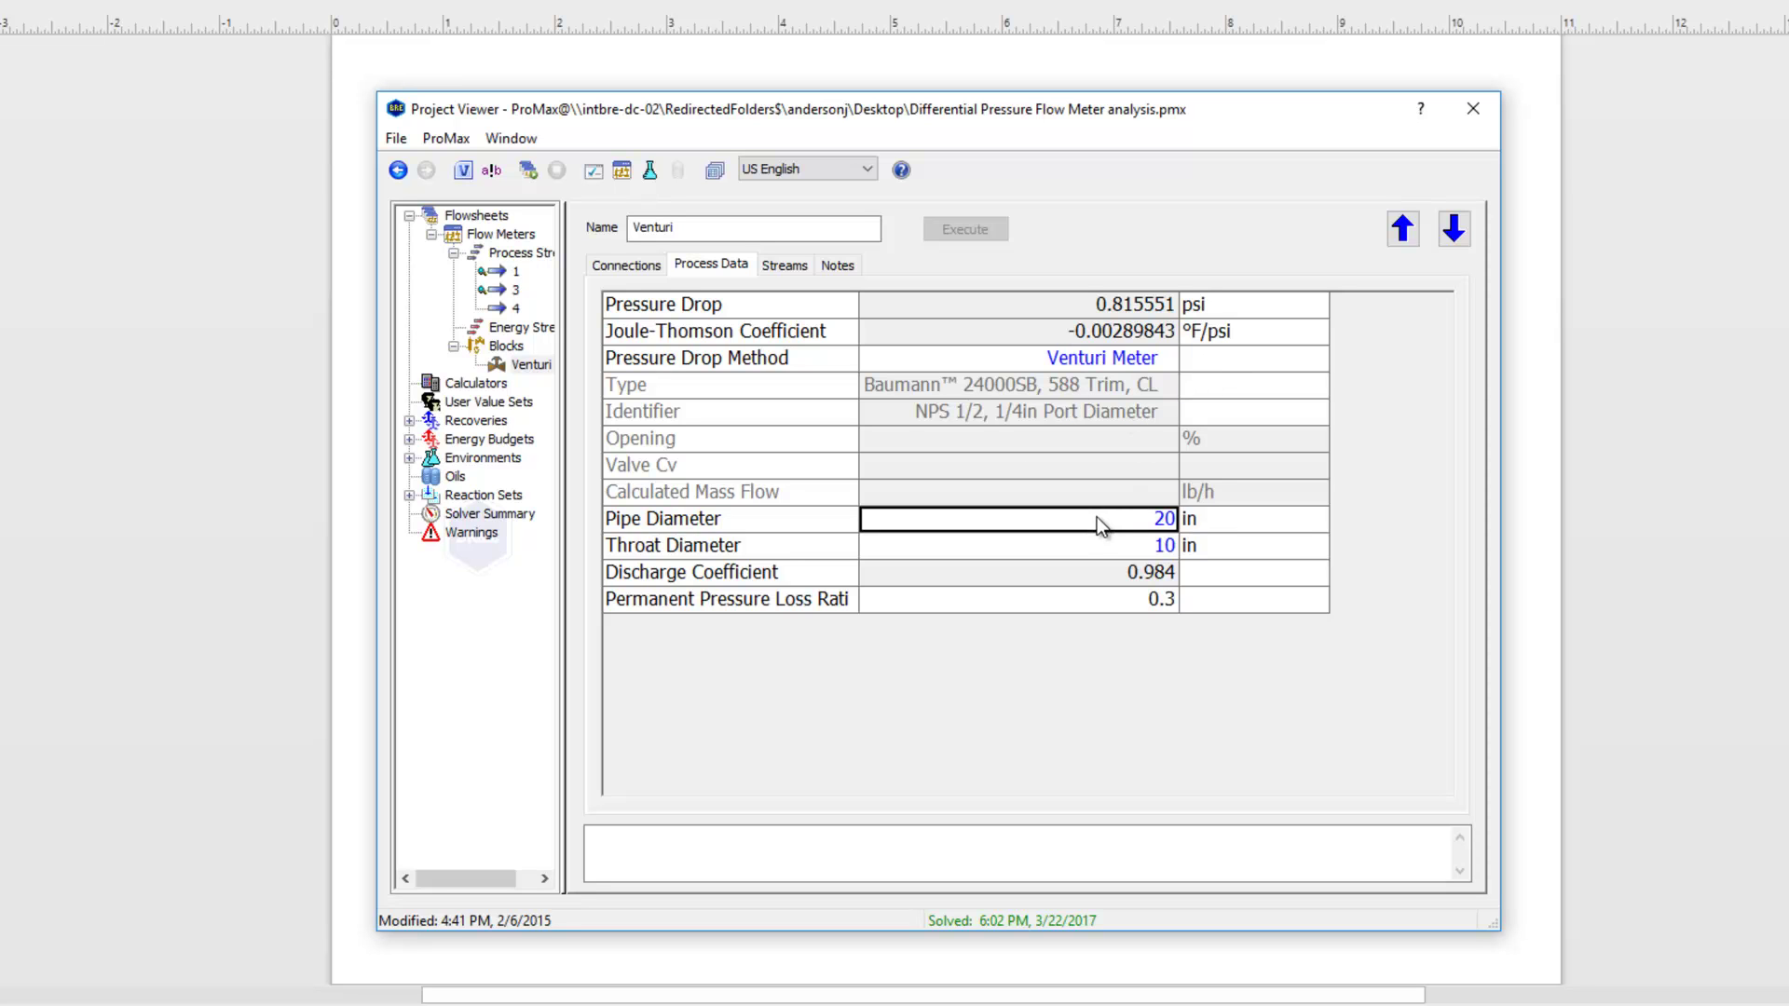
pyautogui.click(1103, 549)
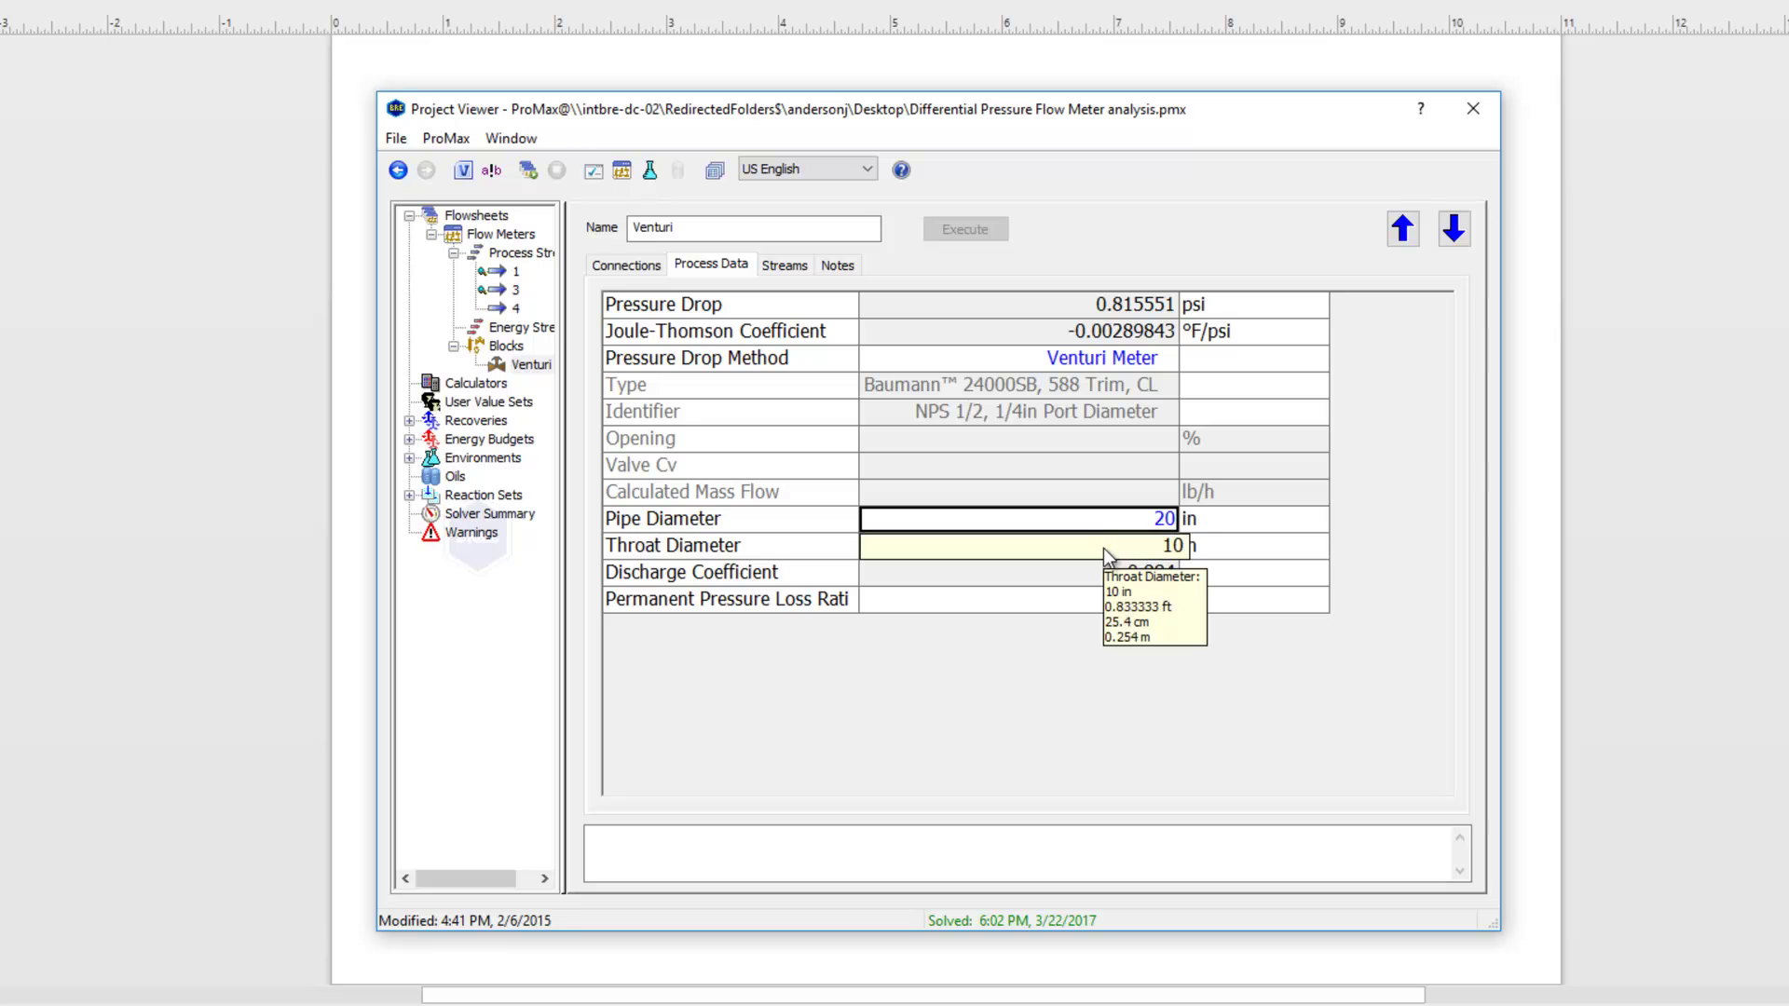
pyautogui.click(1095, 600)
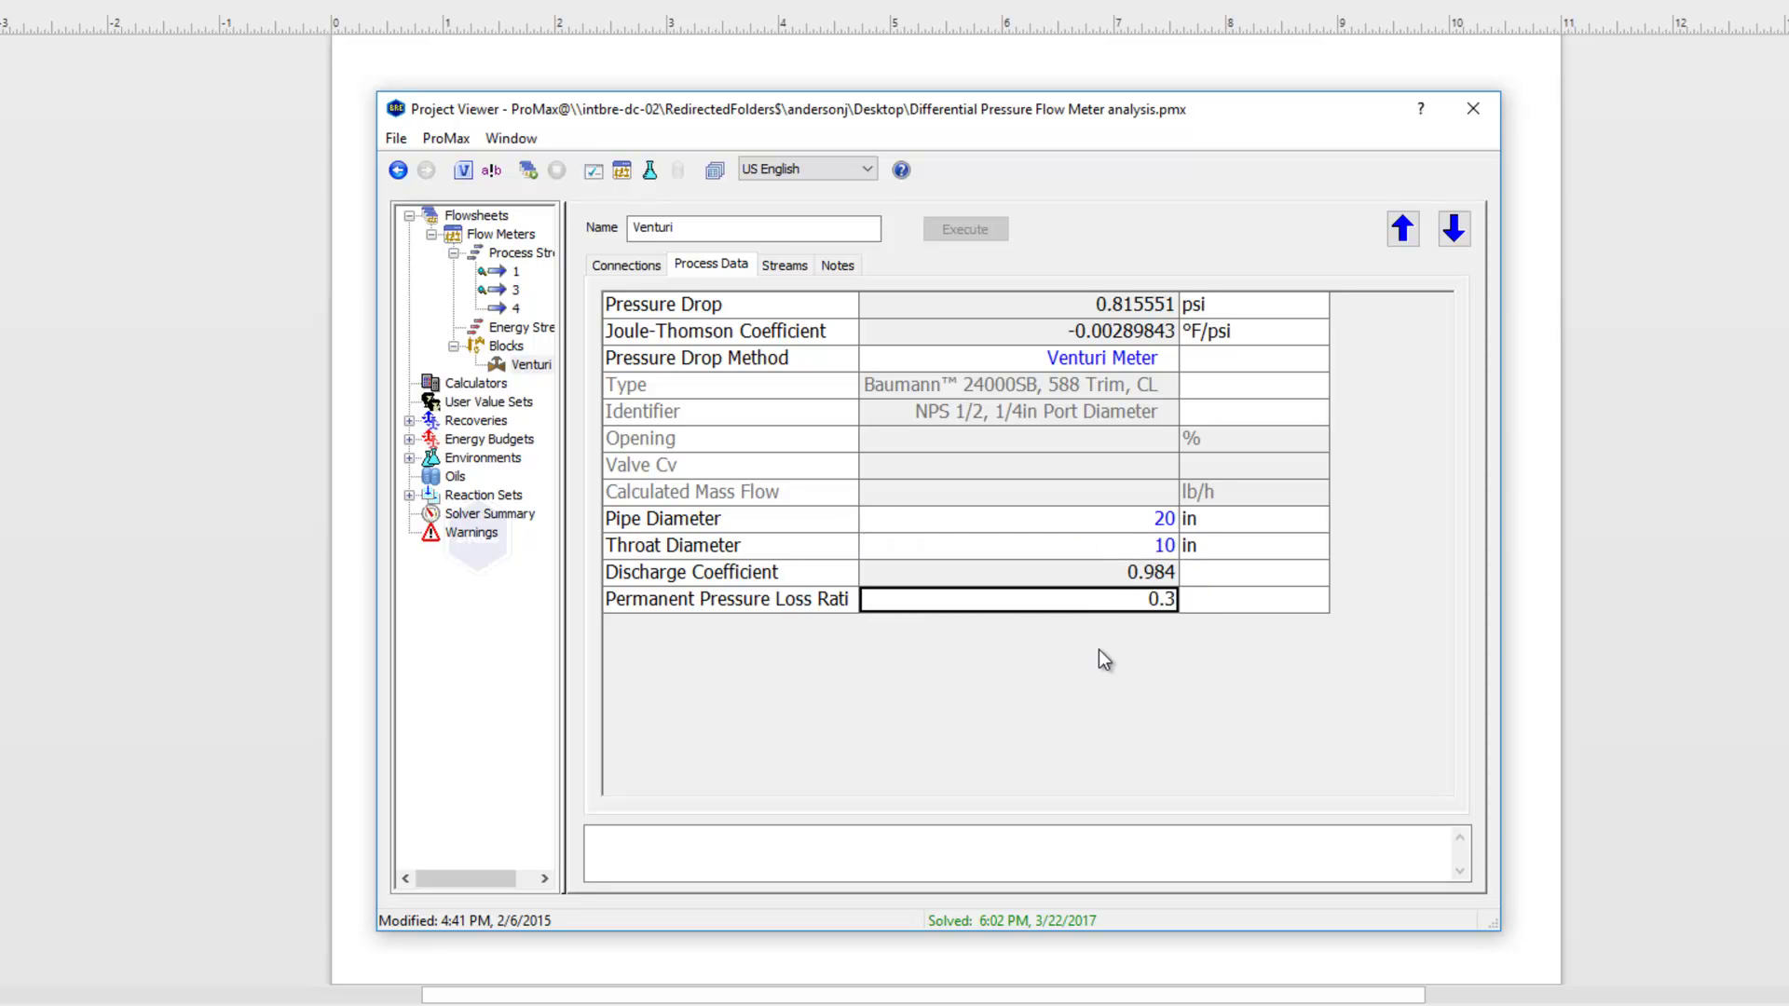
pyautogui.click(1100, 306)
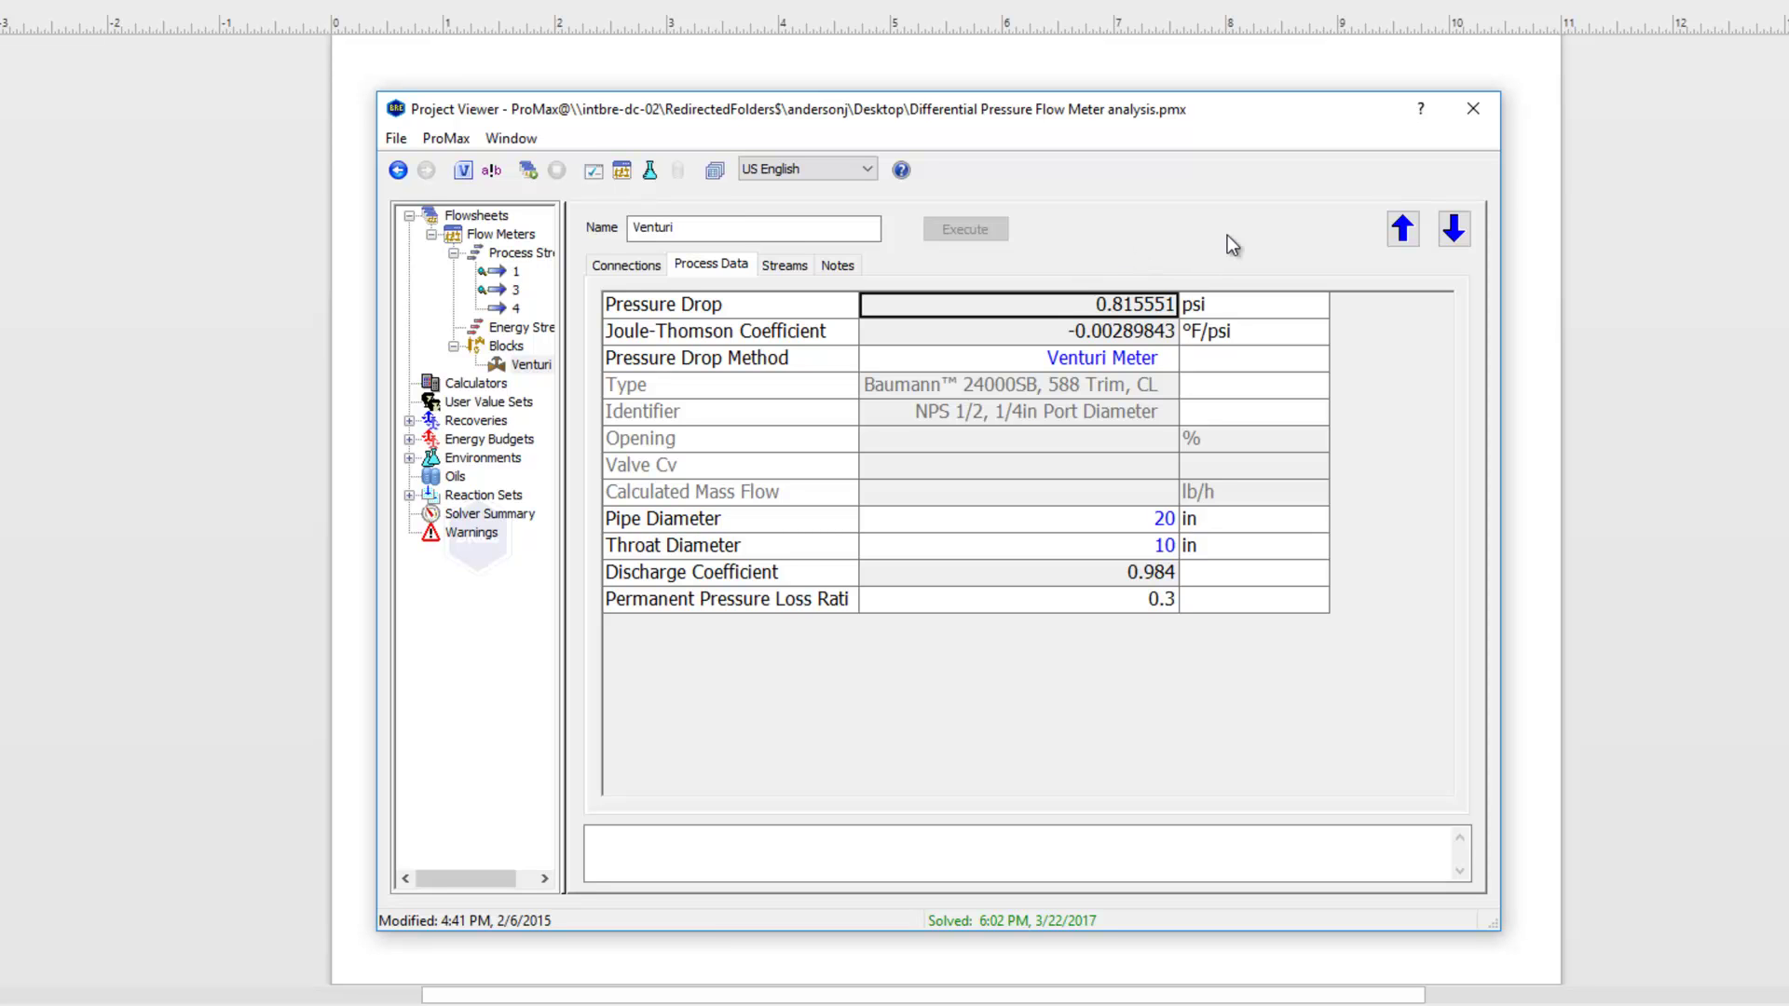
pyautogui.click(1471, 111)
pyautogui.click(877, 447)
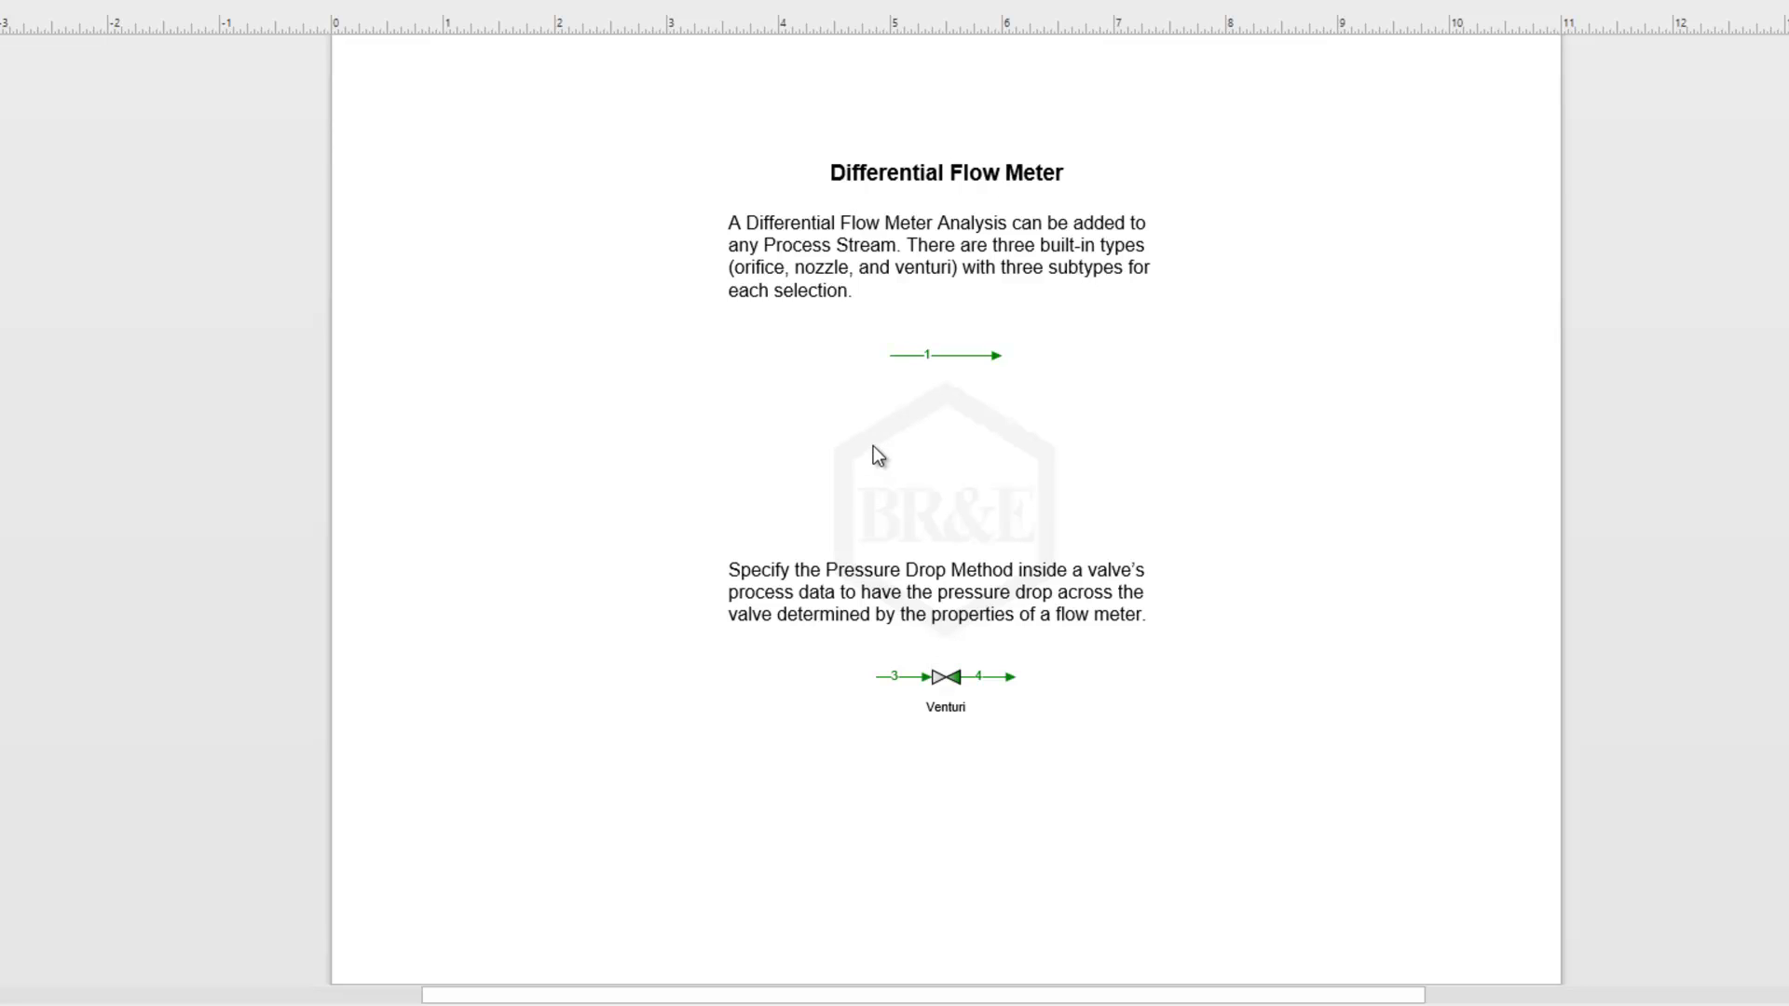